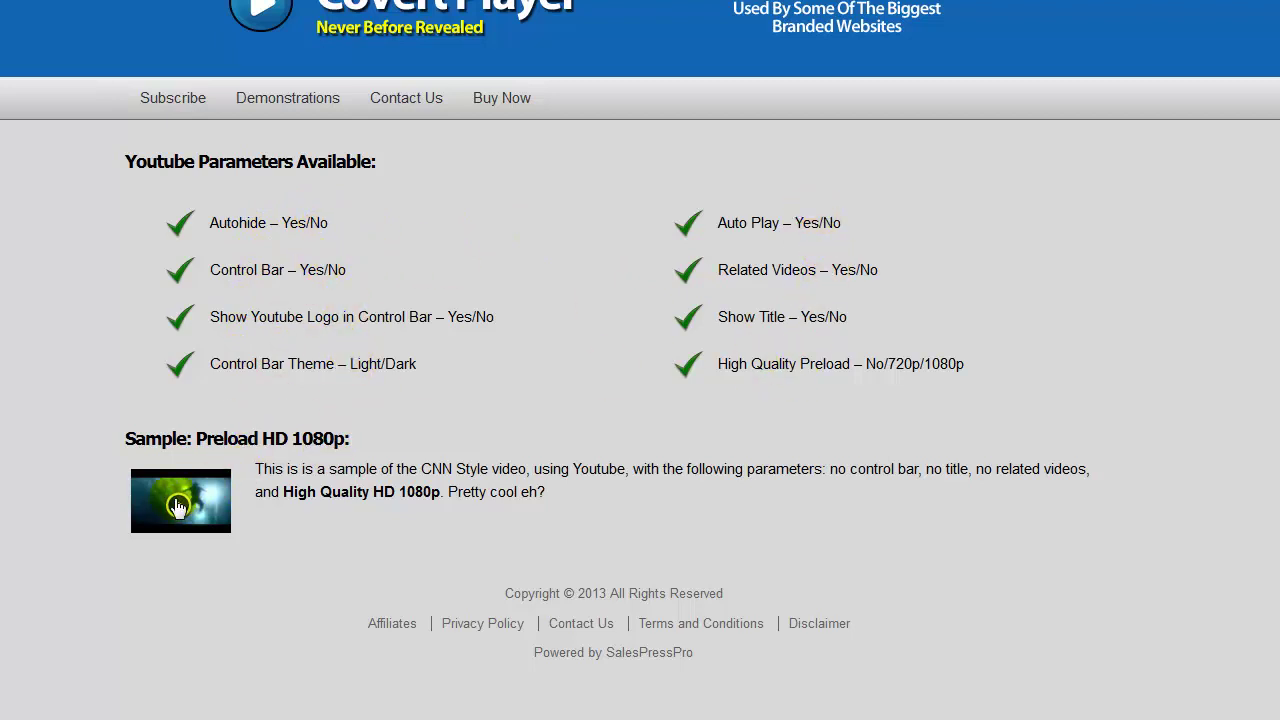
# Play the "Preload HD 1080p" sample video on the demonstration page.
pyautogui.click(177, 505)
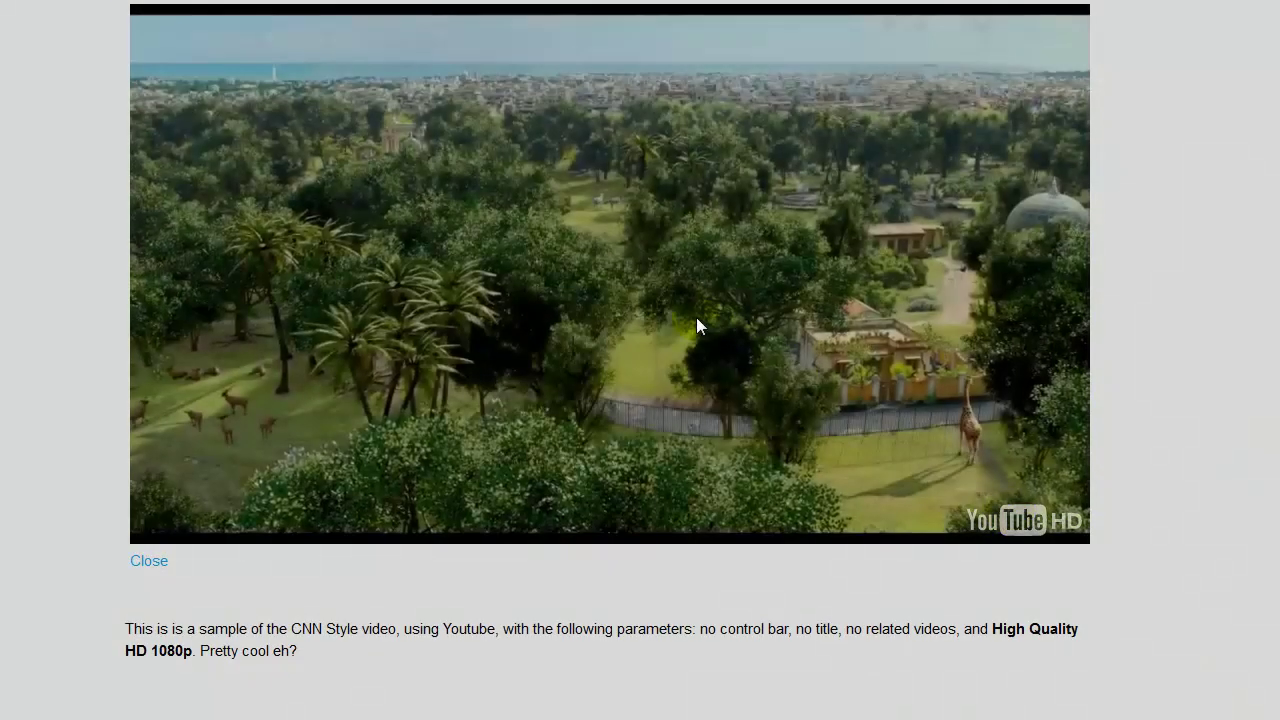
pyautogui.click(696, 327)
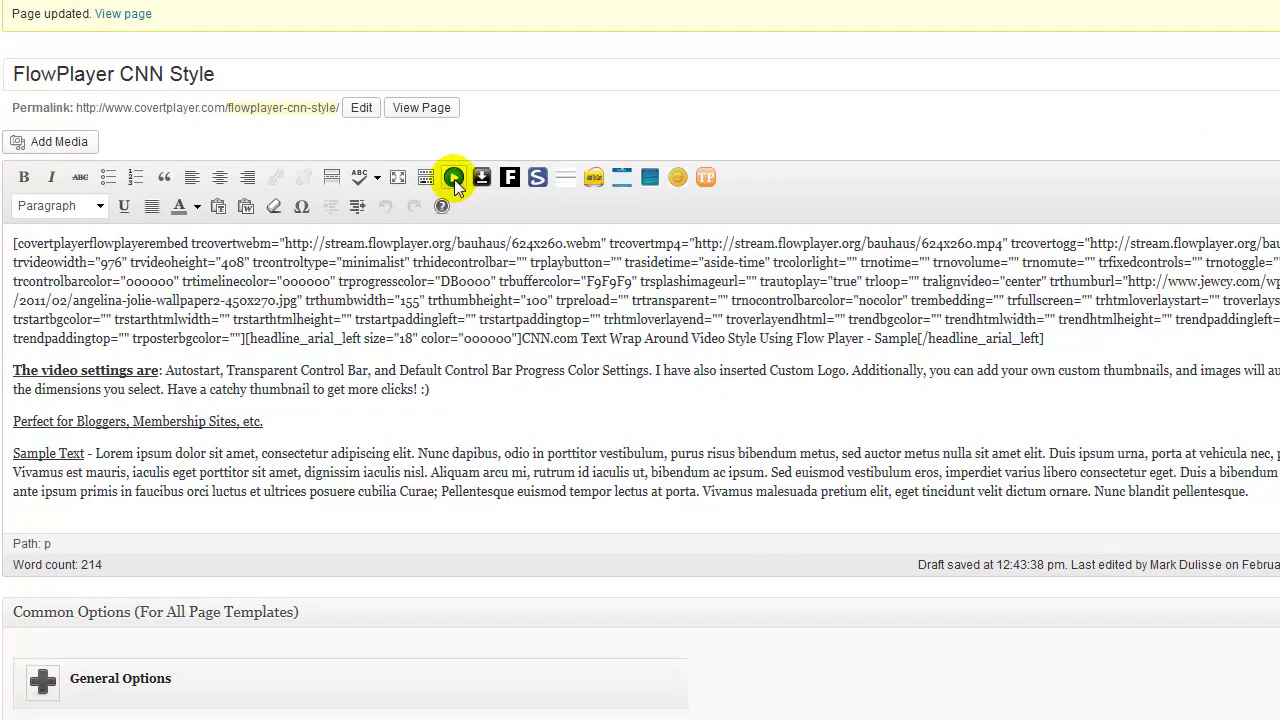
# Open the Covert Player shortcode builder for the page, check the FlowPlayer options, and return to the YouTube options.
pyautogui.click(454, 178)
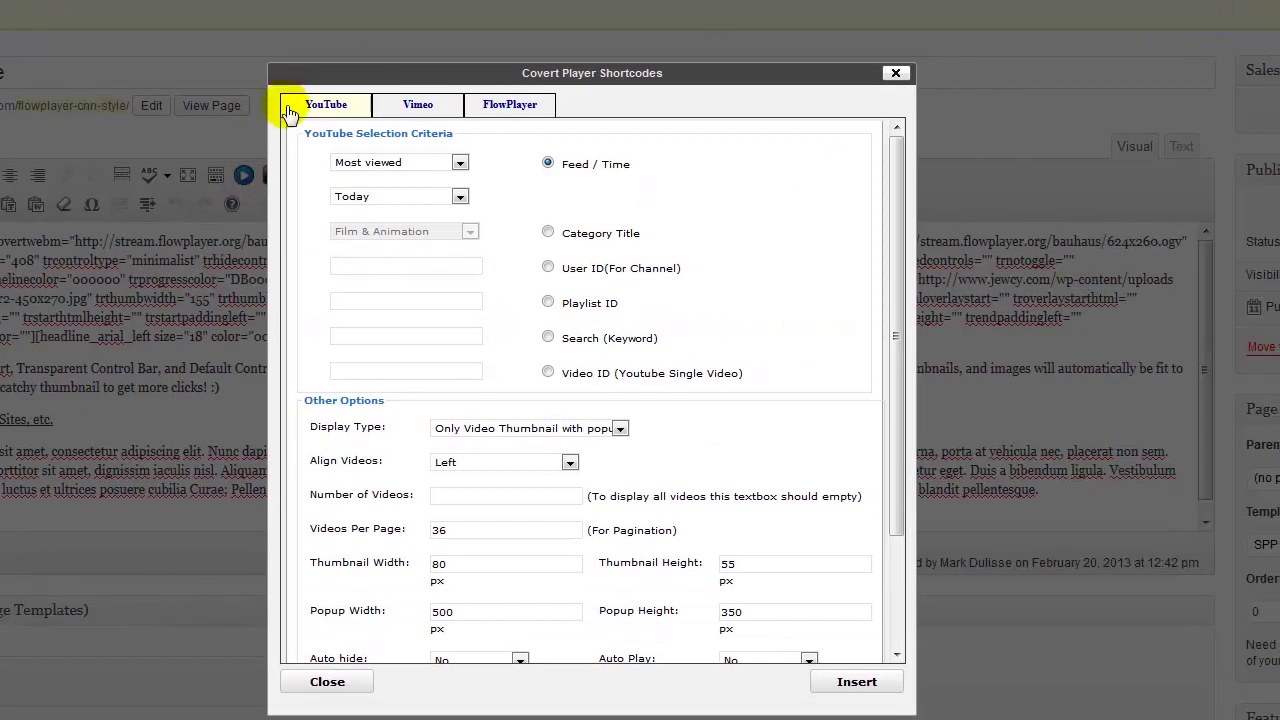
pyautogui.click(492, 106)
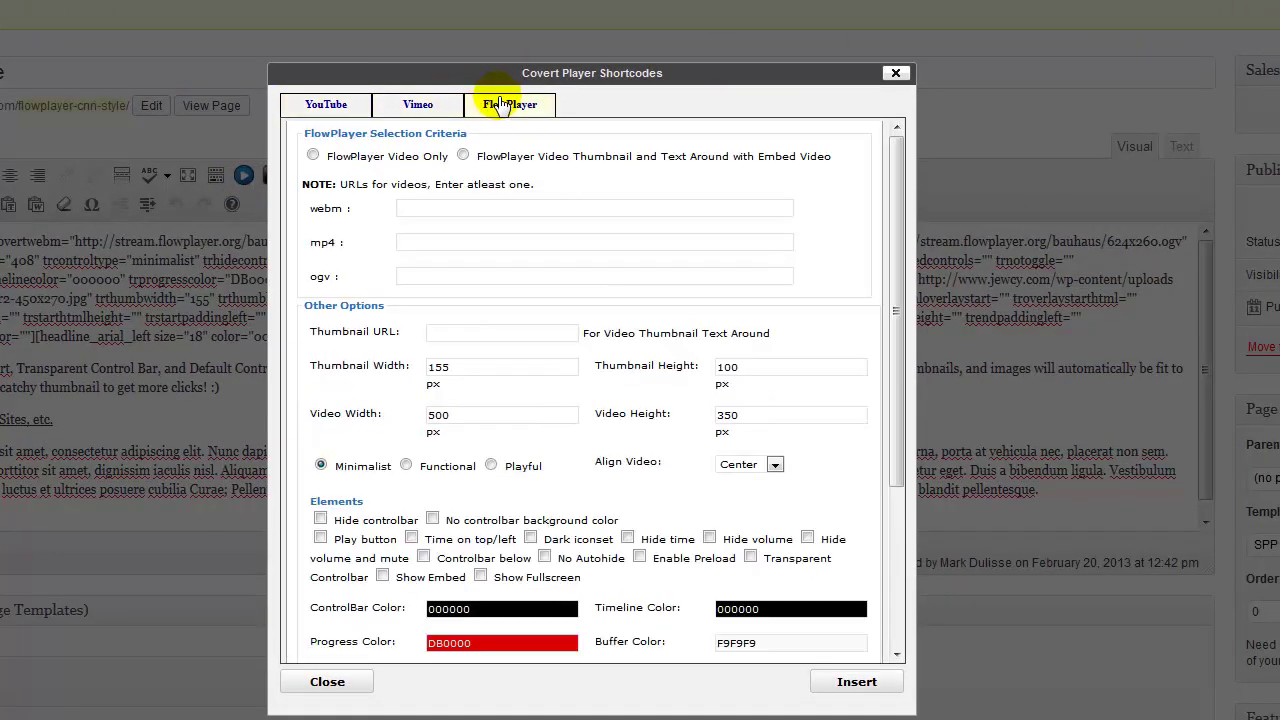
pyautogui.click(327, 106)
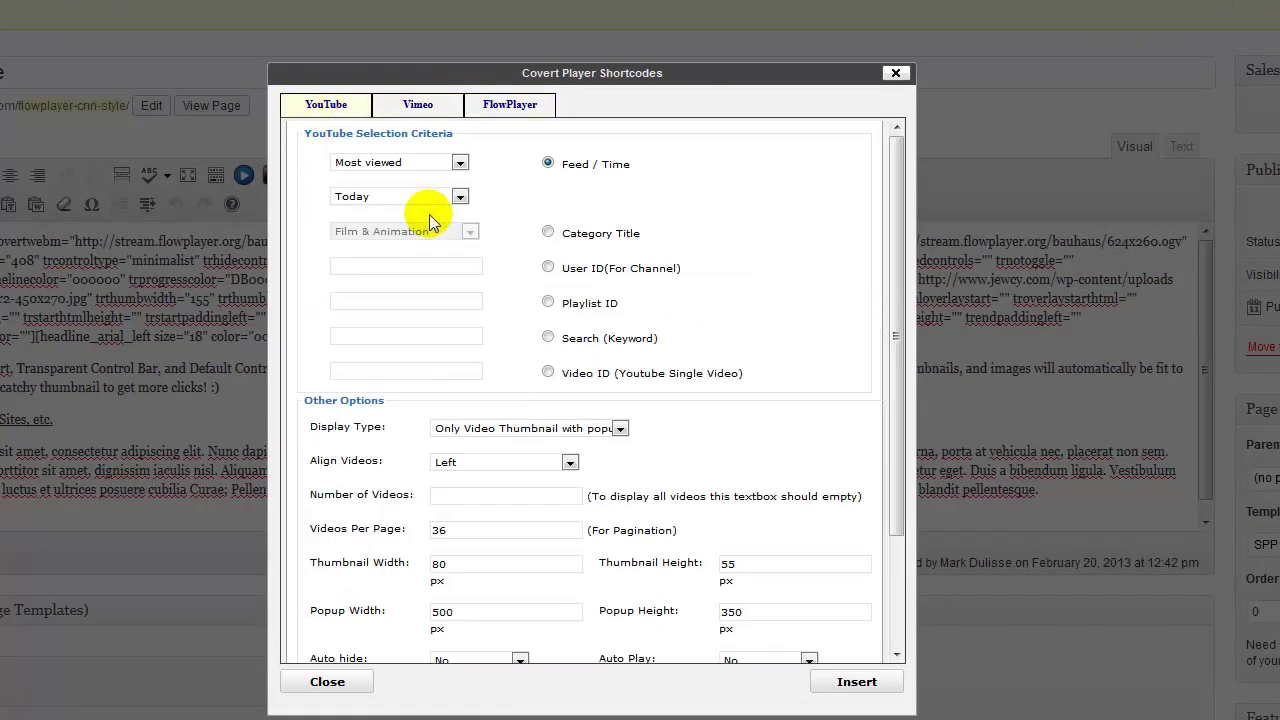
# Select a single YouTube video by Video ID and enter 90Omh7_I8vI as the ID.
pyautogui.moveTo(896, 210); pyautogui.dragTo(896, 350)
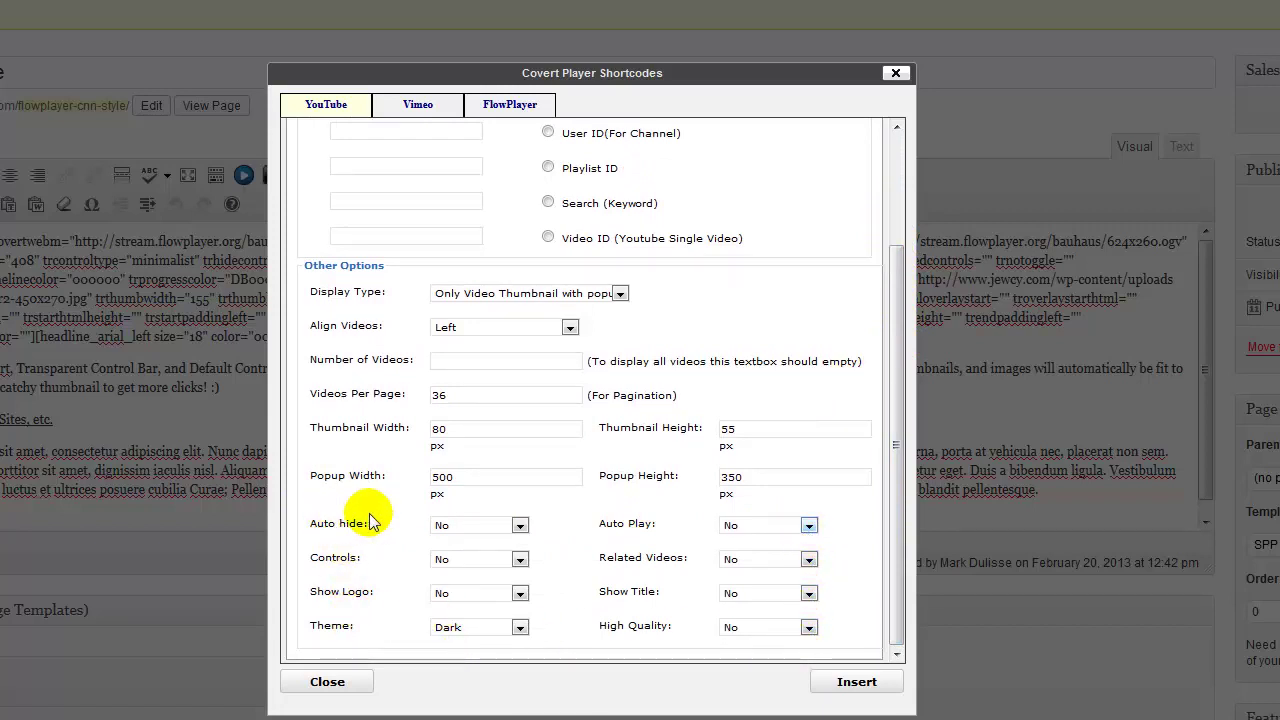
pyautogui.click(541, 239)
pyautogui.click(463, 242)
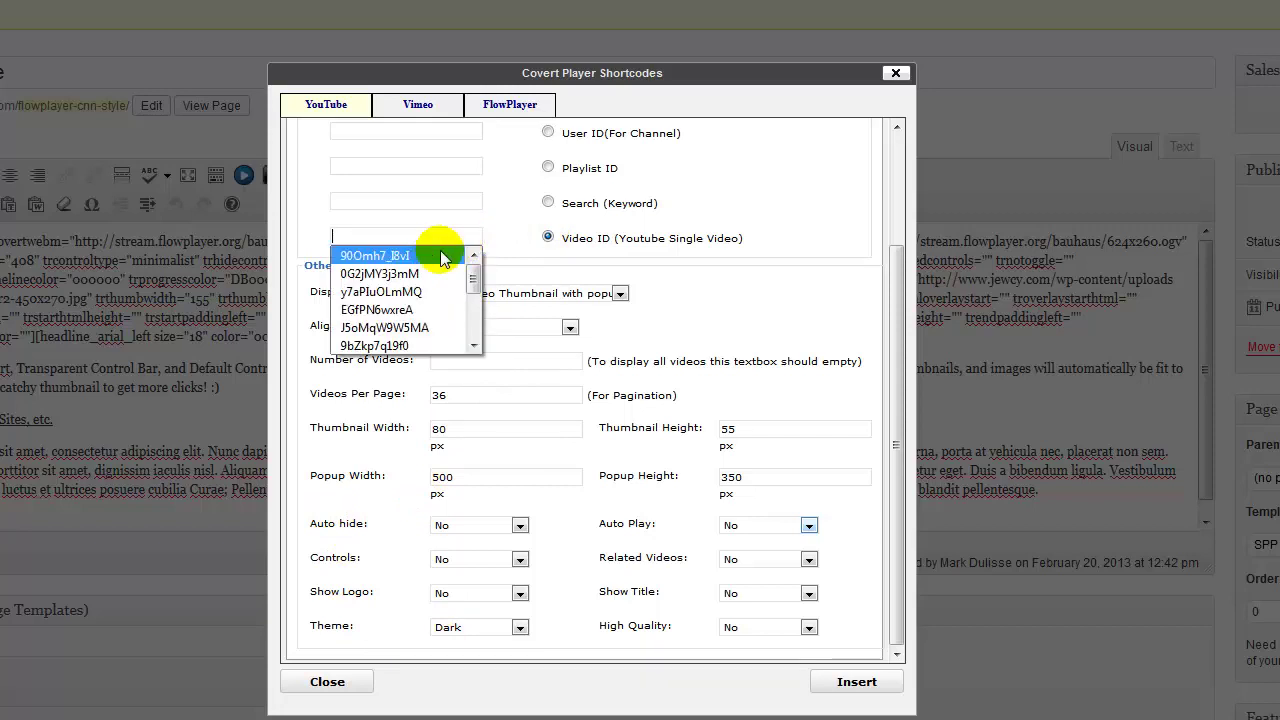
pyautogui.click(437, 251)
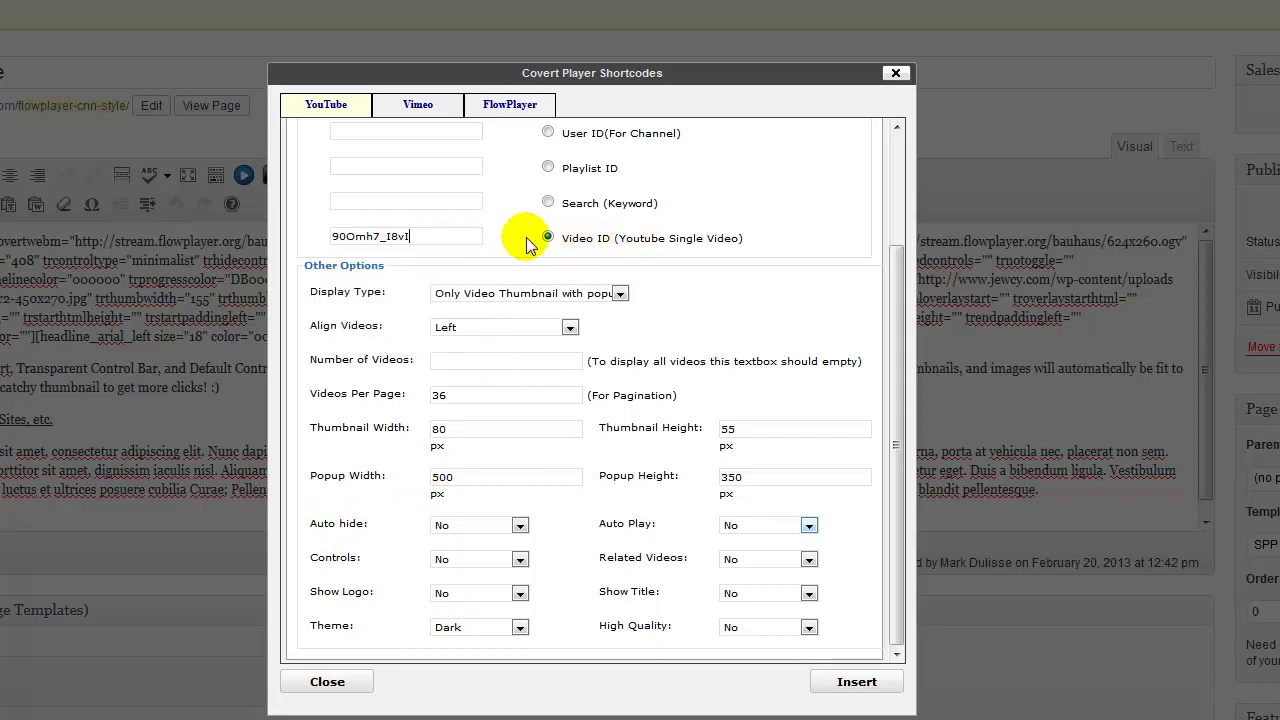
# Choose "Only Video Thumbnail with popup" as the display type and review the popup width and height.
pyautogui.click(619, 293)
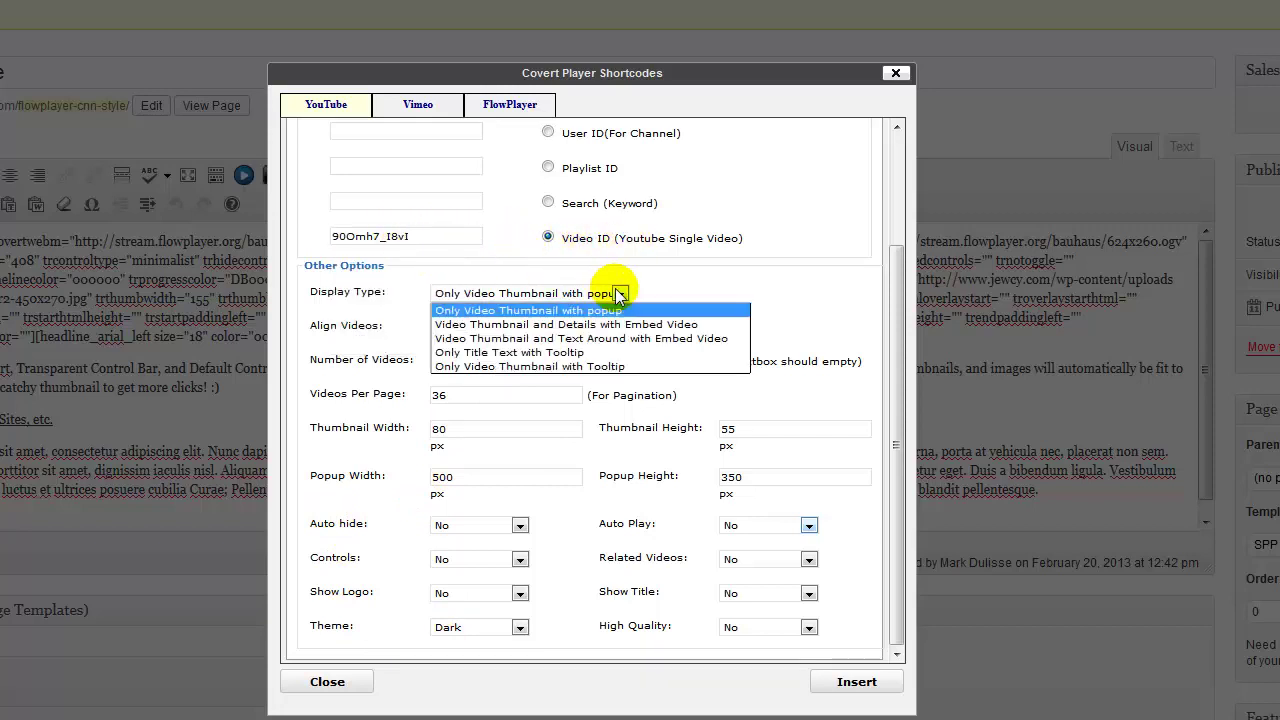
pyautogui.click(536, 312)
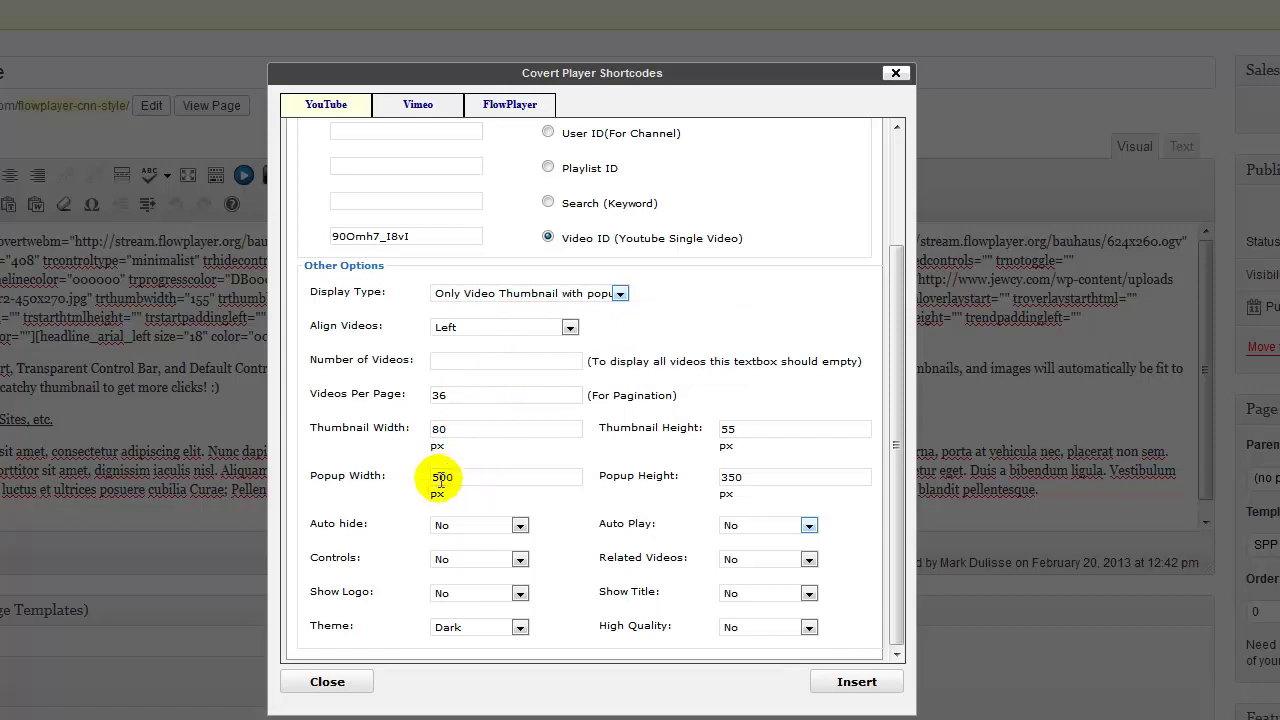
pyautogui.moveTo(434, 479); pyautogui.dragTo(486, 480)
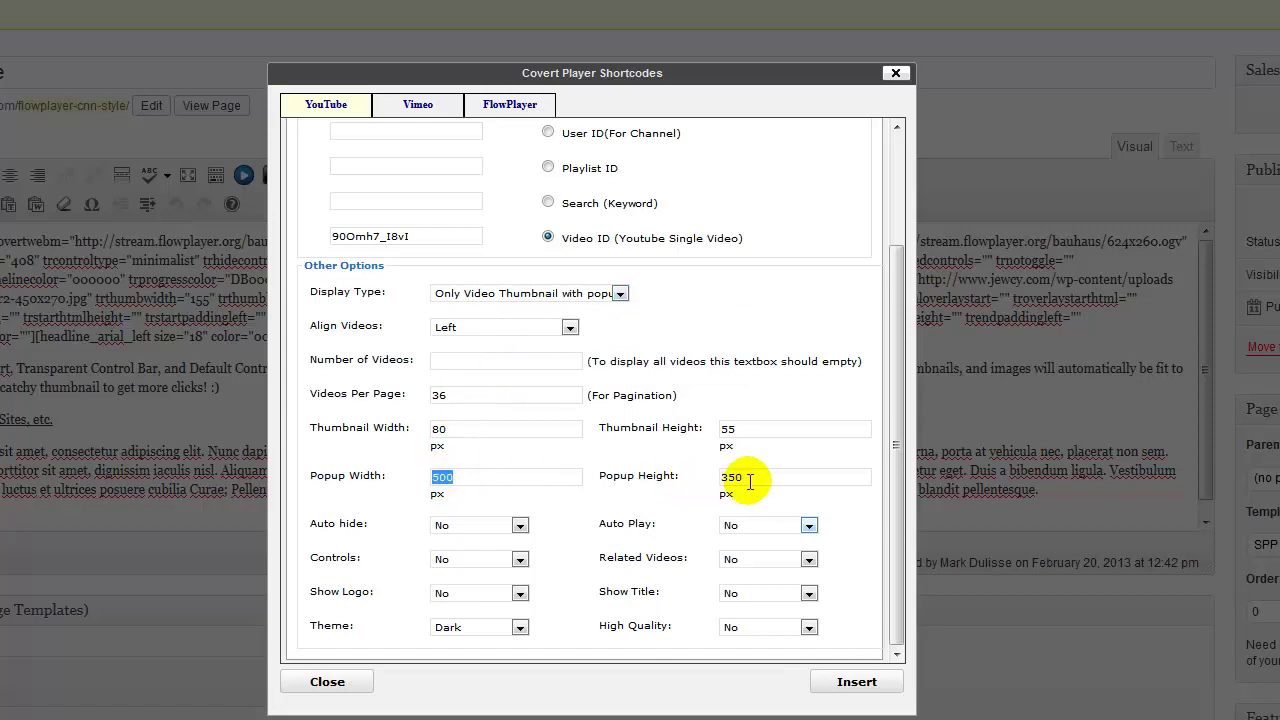
pyautogui.scroll(-2, 500, 477)
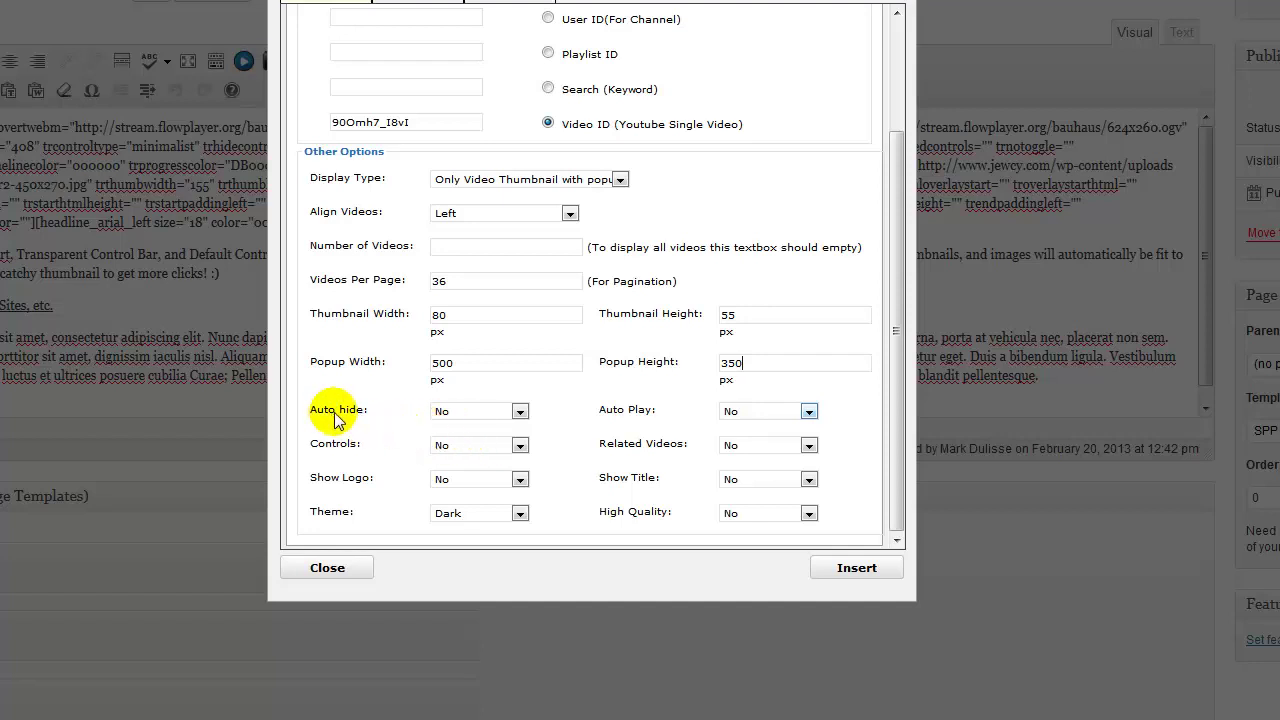
# Try Controls set to Yes, check the Auto hide choices, and set Controls back to No.
pyautogui.click(519, 414)
pyautogui.click(519, 414)
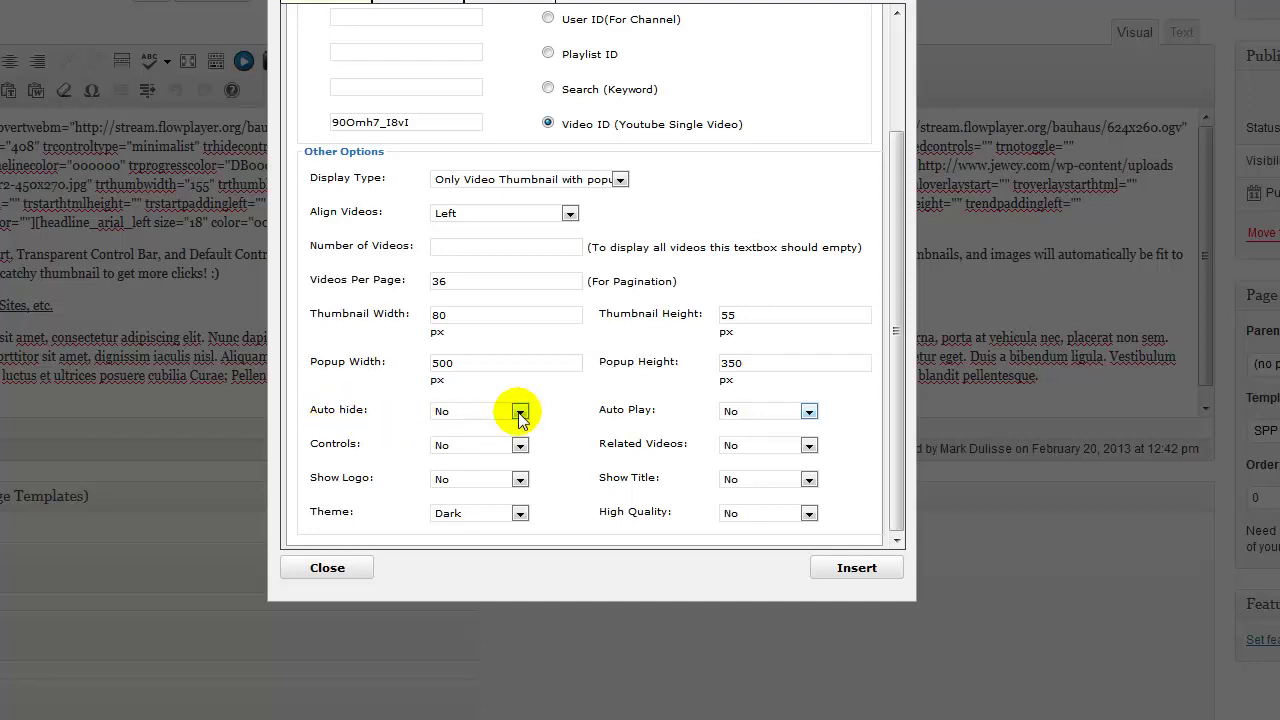
pyautogui.click(519, 446)
pyautogui.click(503, 474)
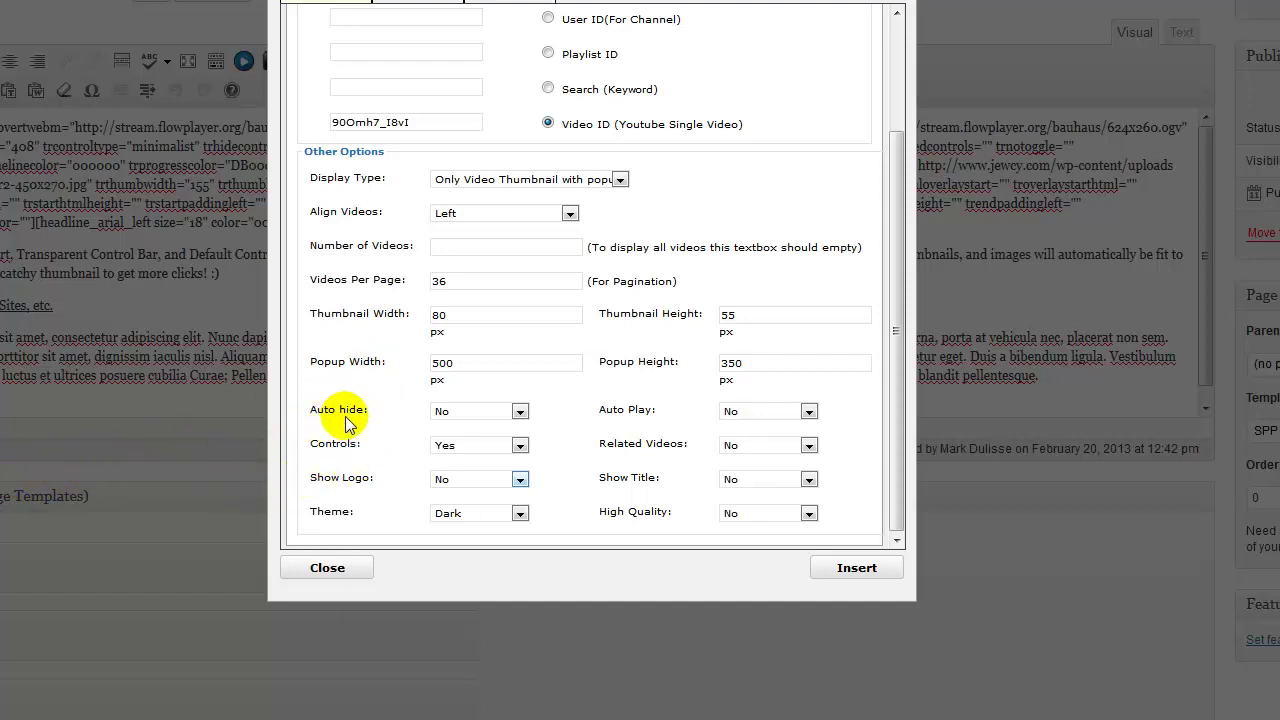
pyautogui.click(520, 411)
pyautogui.click(520, 411)
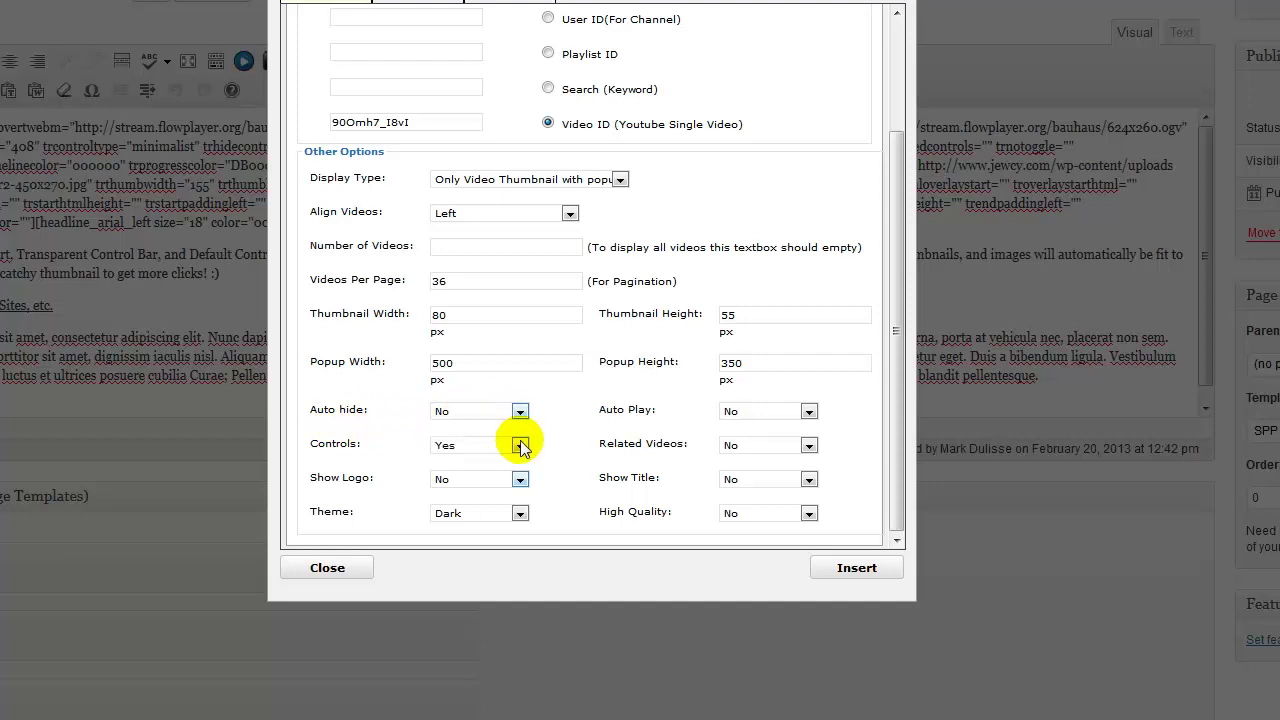
pyautogui.click(520, 445)
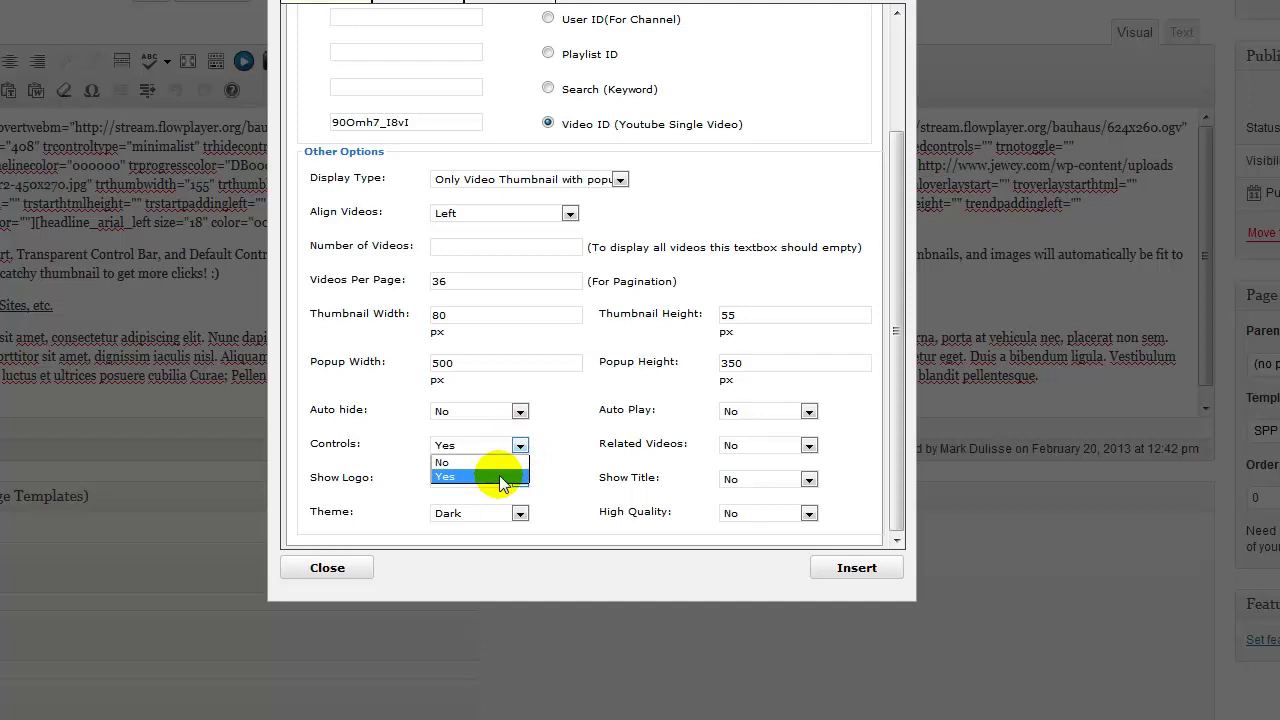
pyautogui.click(498, 463)
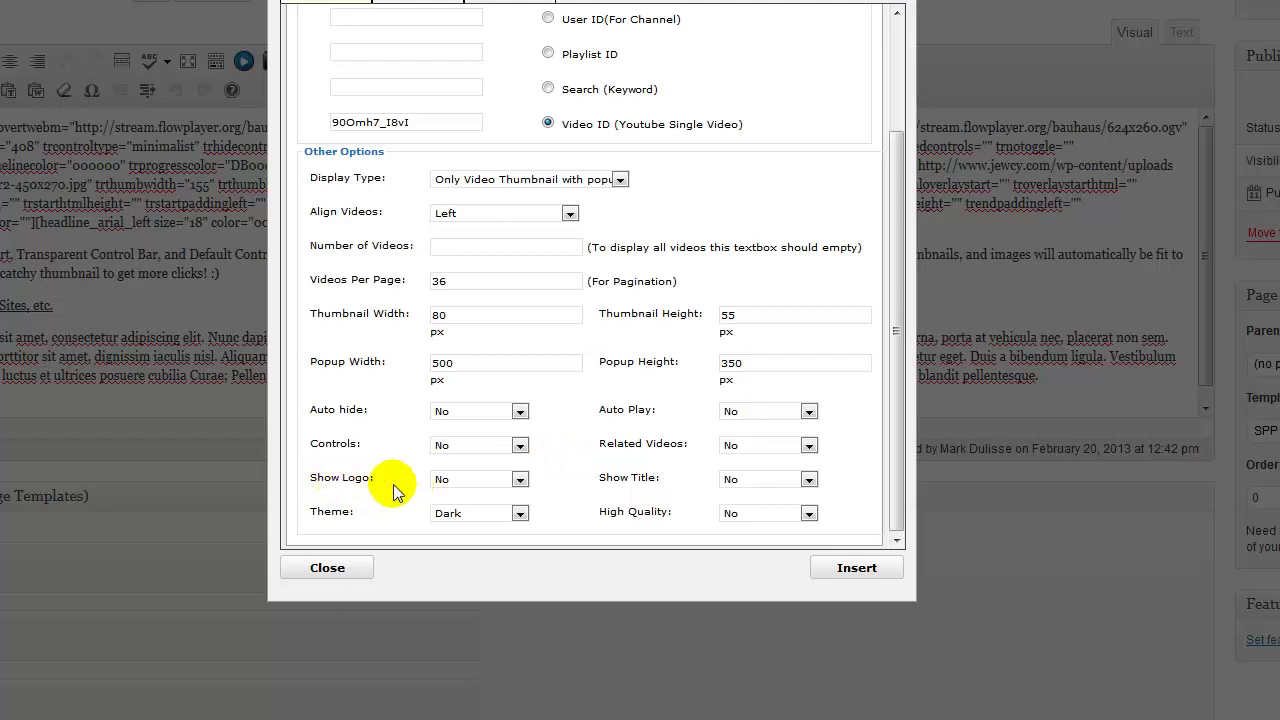
# Try Controls at Yes again while checking the Show Logo choices, and return Controls to No.
pyautogui.click(522, 449)
pyautogui.click(506, 474)
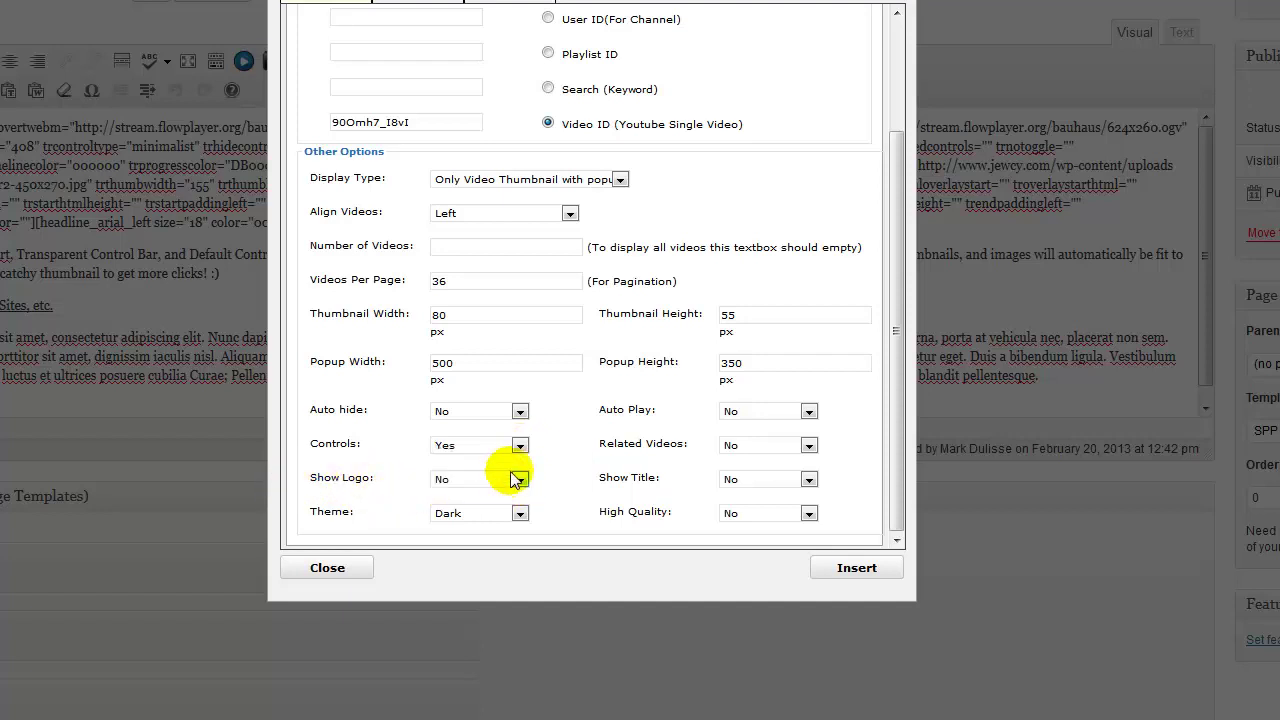
pyautogui.click(519, 481)
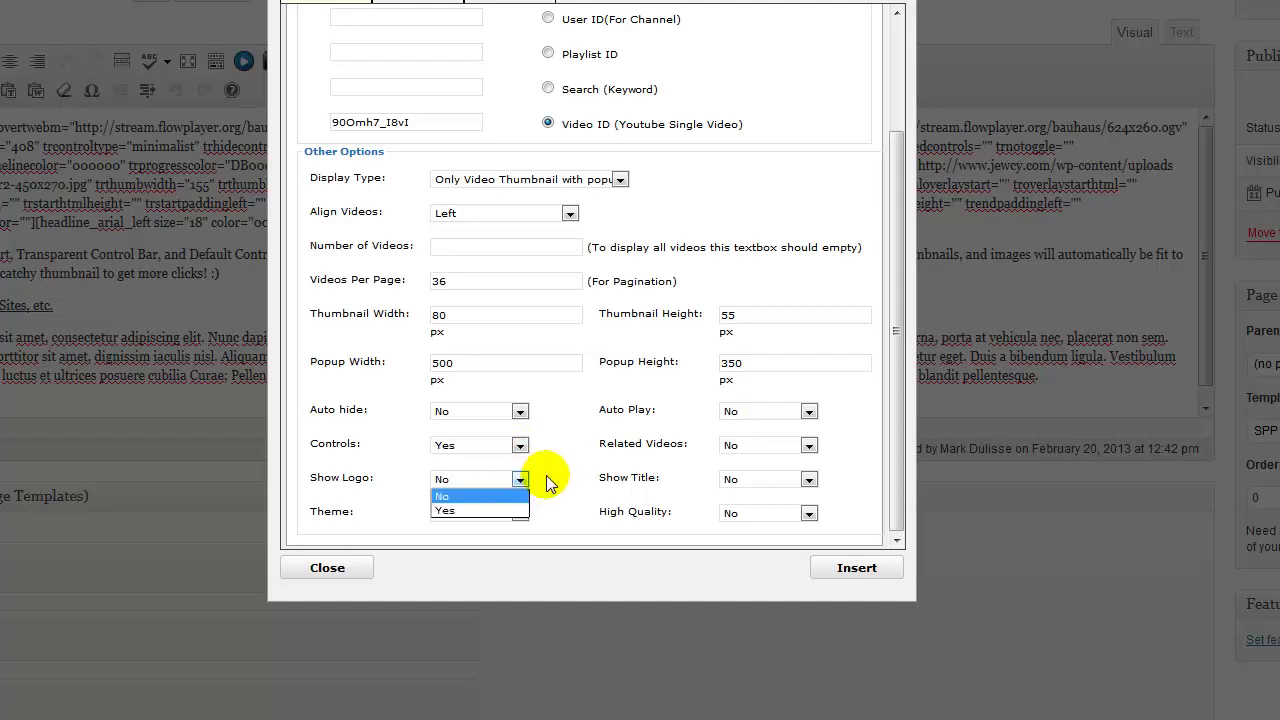
pyautogui.click(519, 481)
pyautogui.click(519, 481)
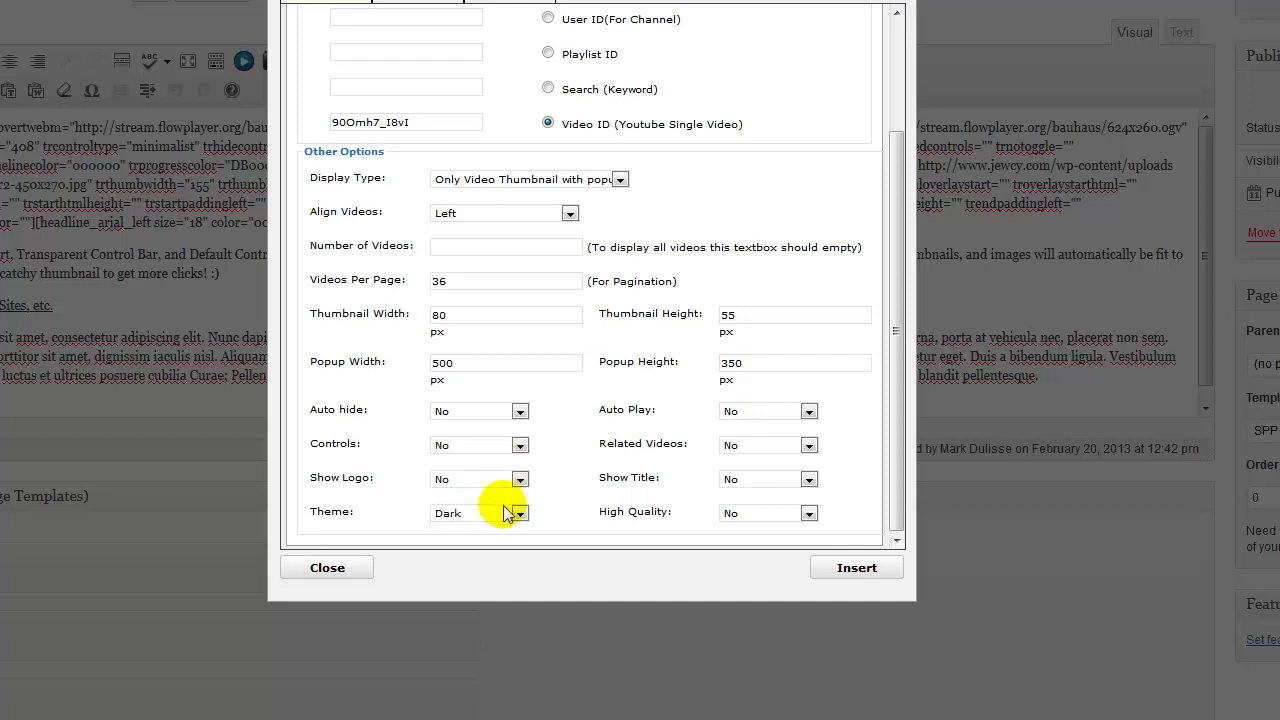
# Examine the available choices for Theme, Auto Play, Related Videos and Show Title without changing them.
pyautogui.click(519, 513)
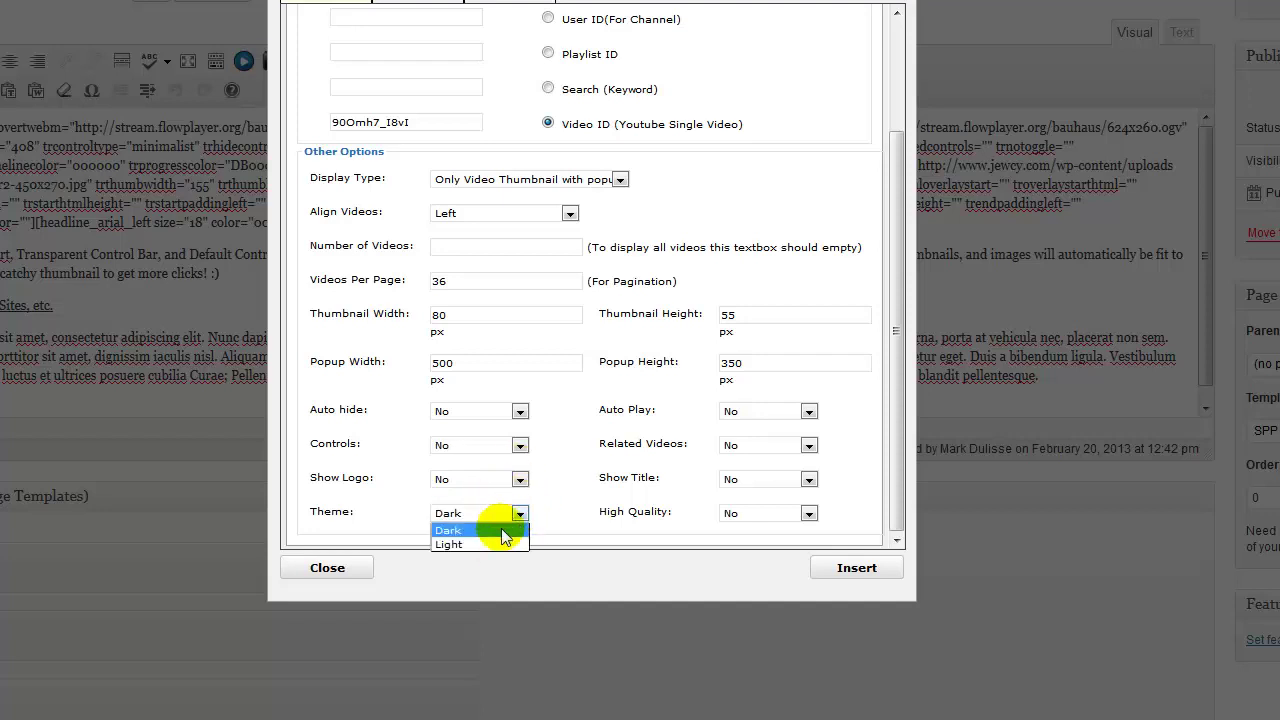
pyautogui.click(604, 531)
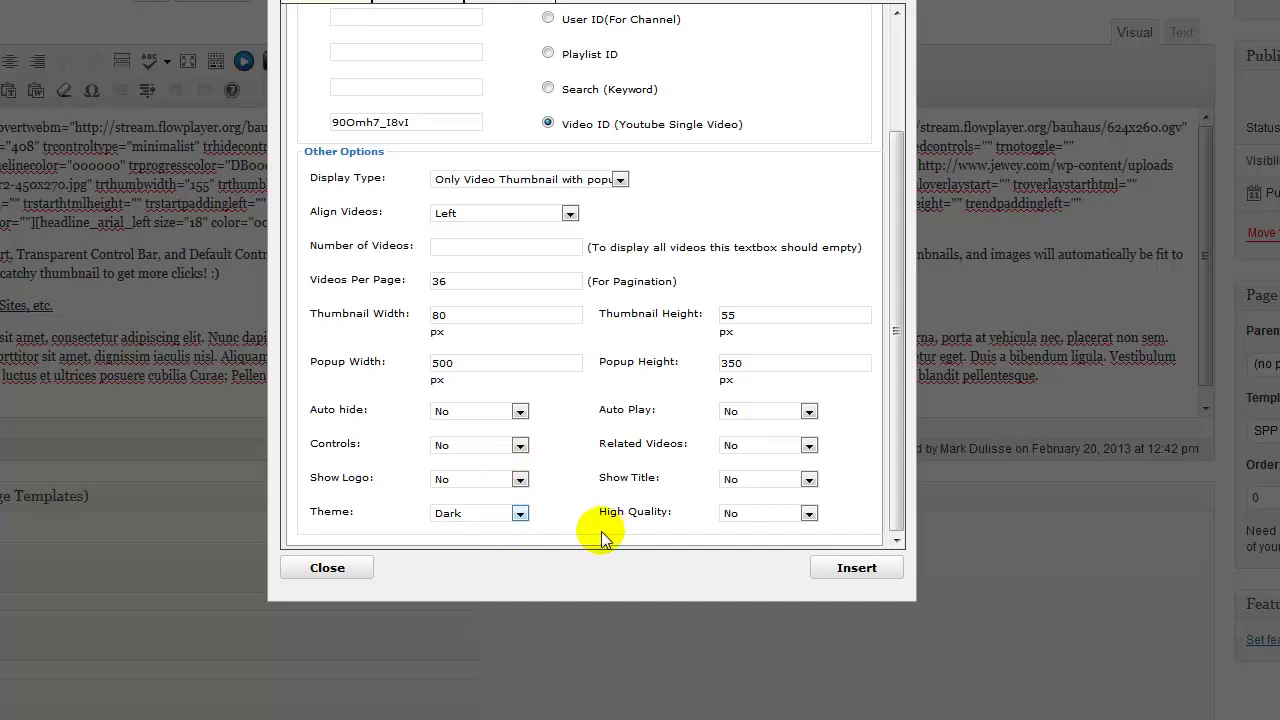
pyautogui.click(808, 412)
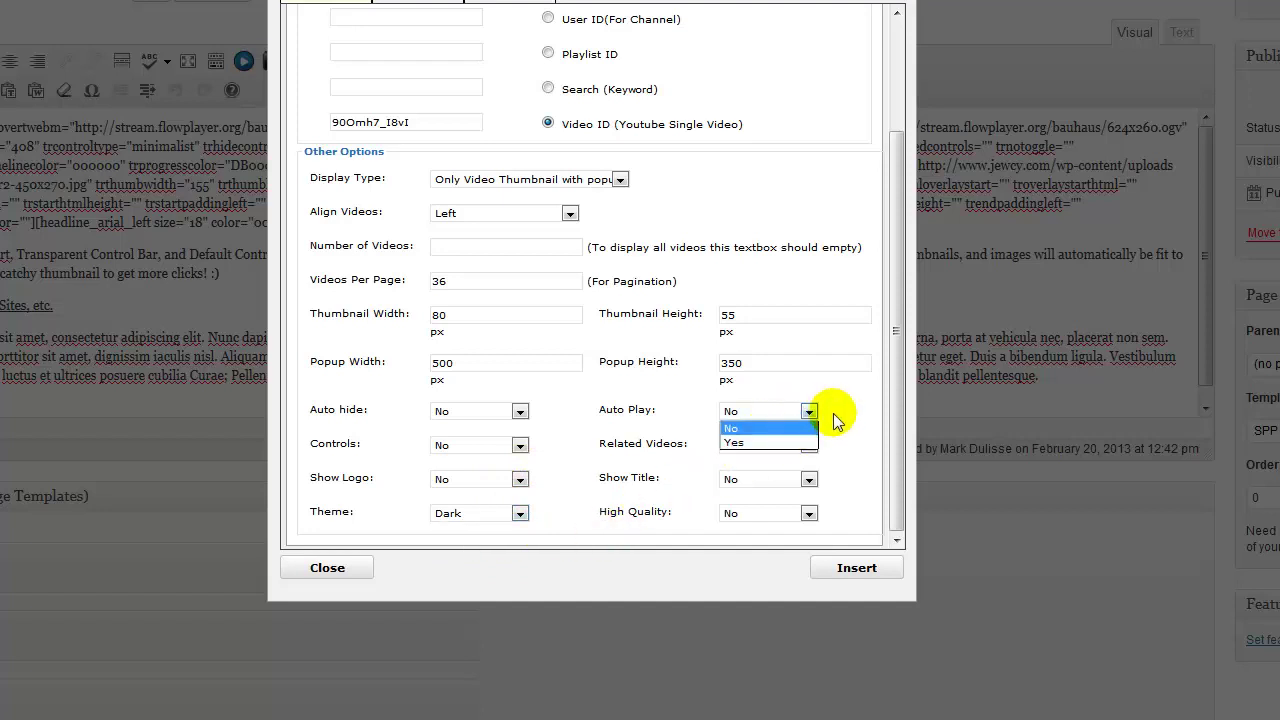
pyautogui.click(866, 426)
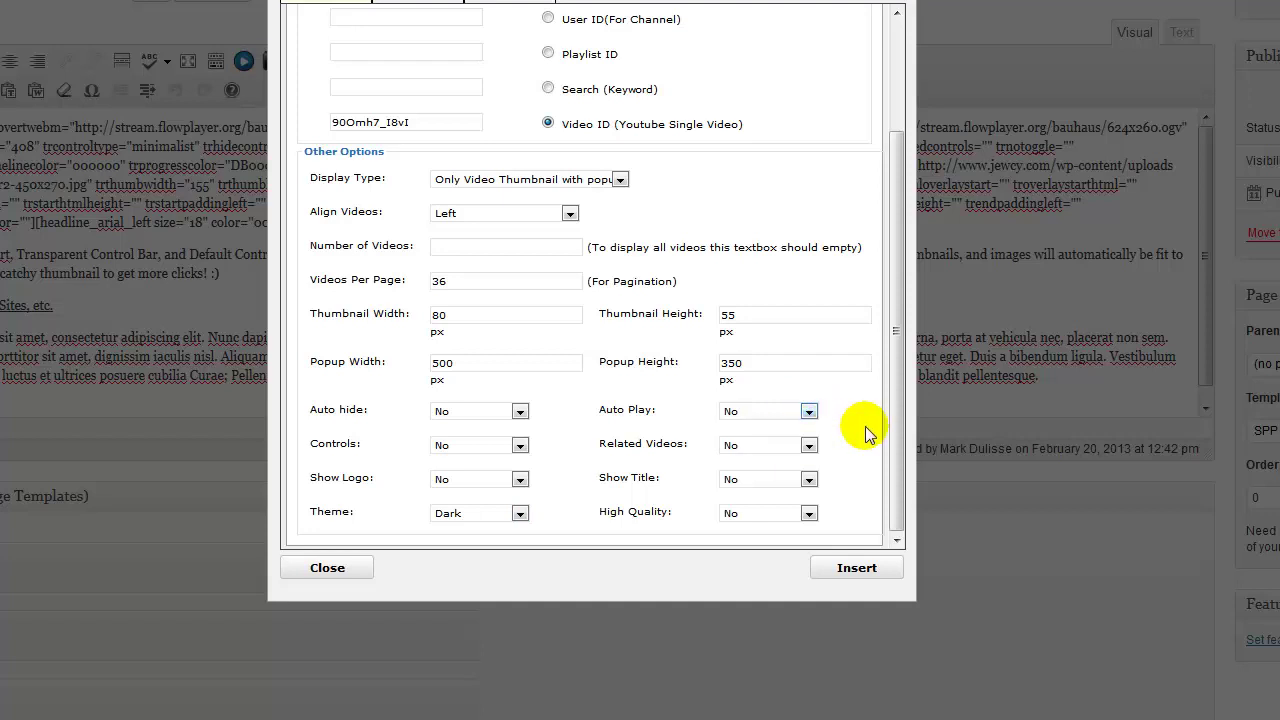
pyautogui.click(810, 444)
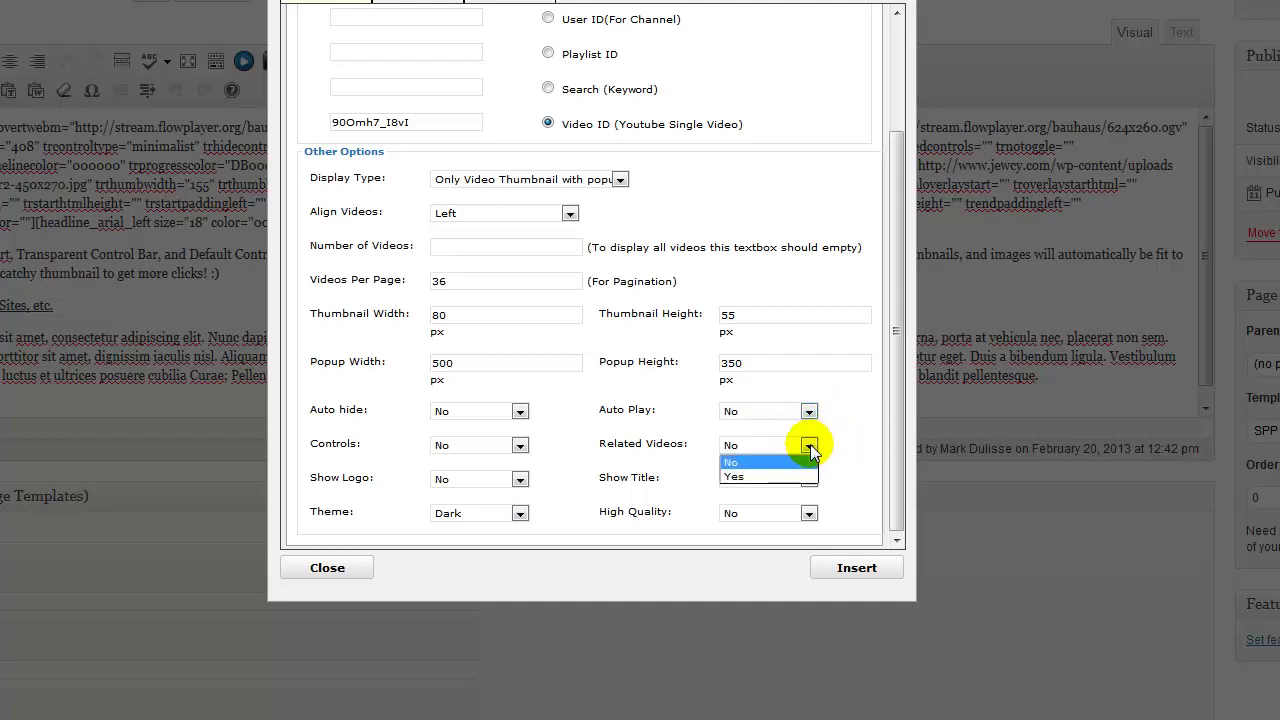
pyautogui.click(810, 444)
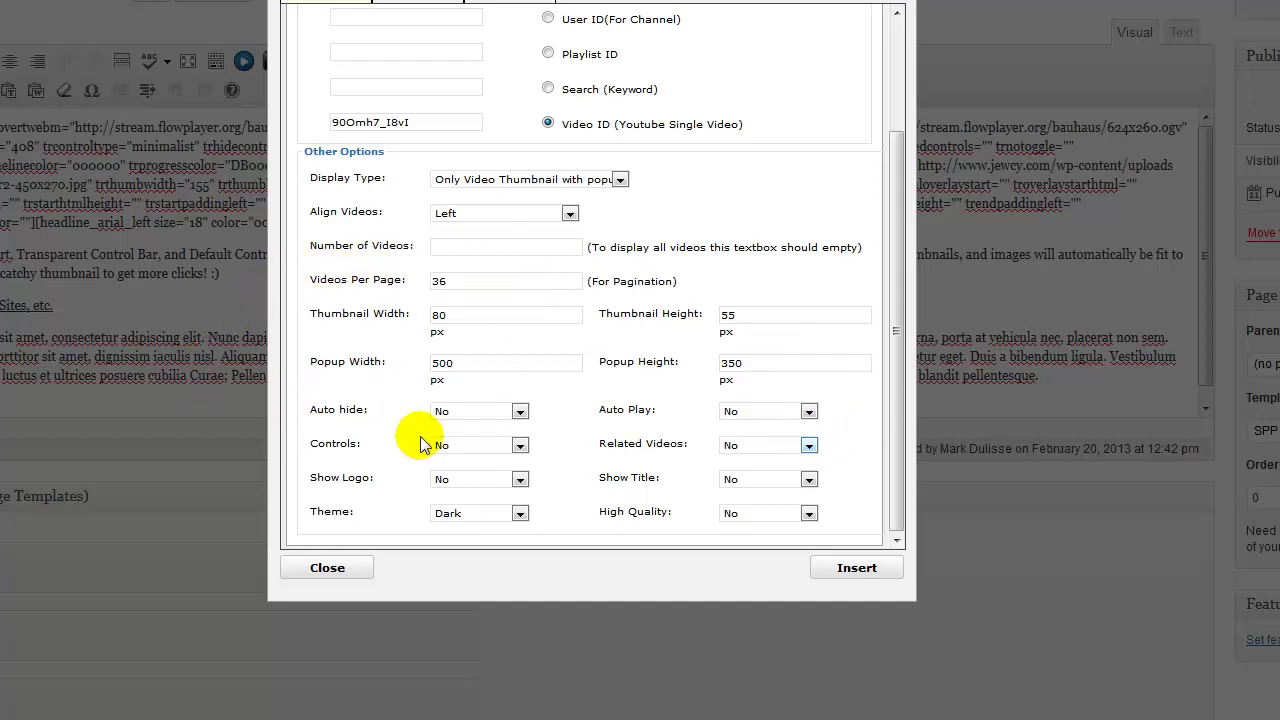
pyautogui.click(810, 478)
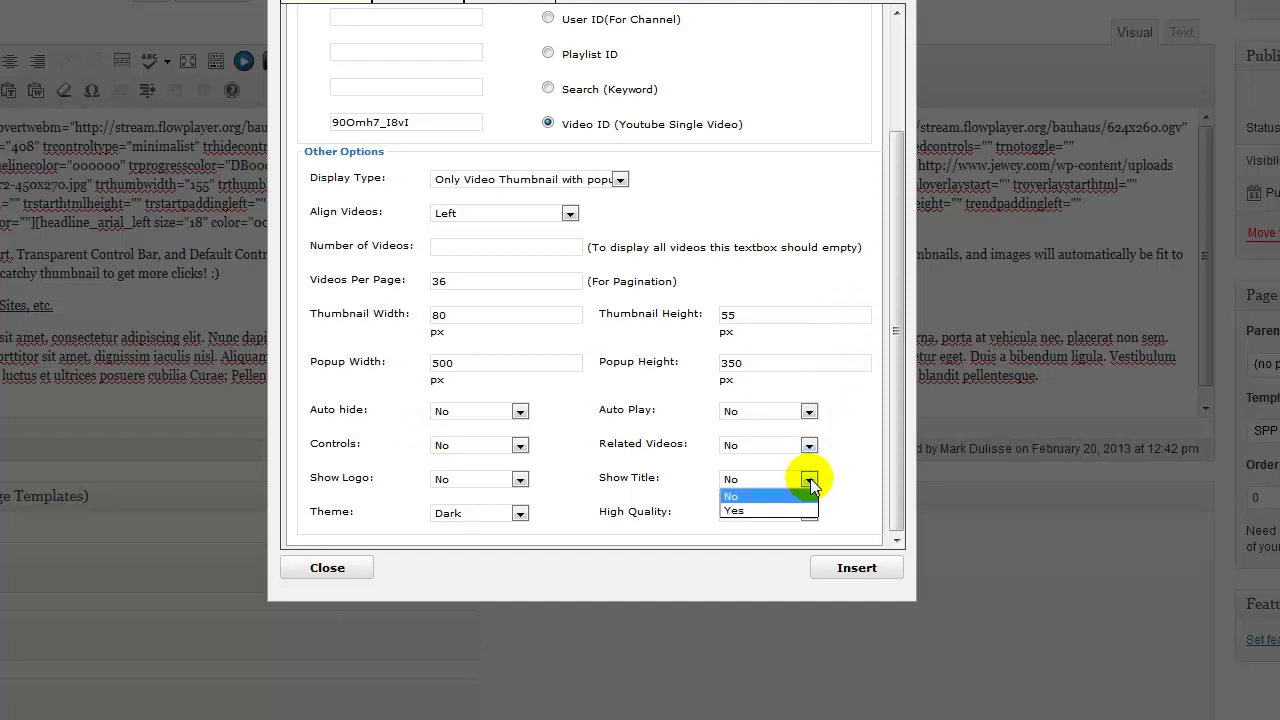
pyautogui.click(810, 478)
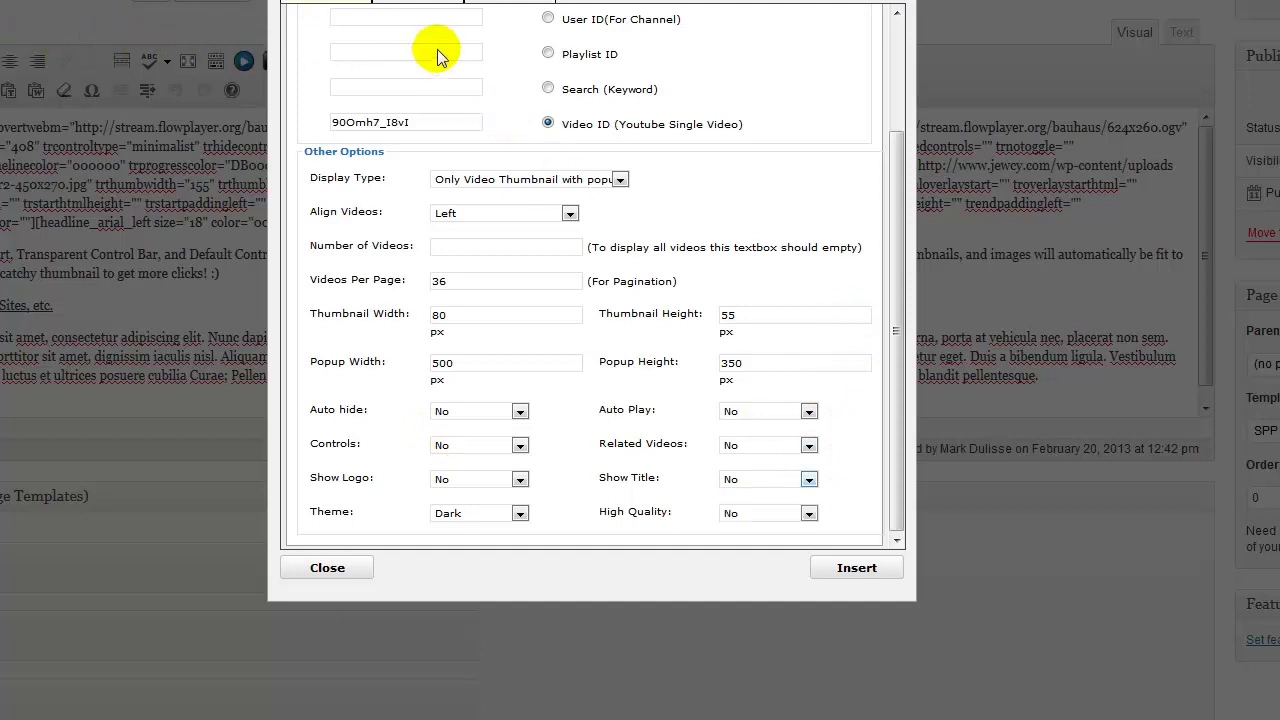
# Set the video's High Quality option to hd 1080 and review the alternative quality choices.
pyautogui.click(810, 514)
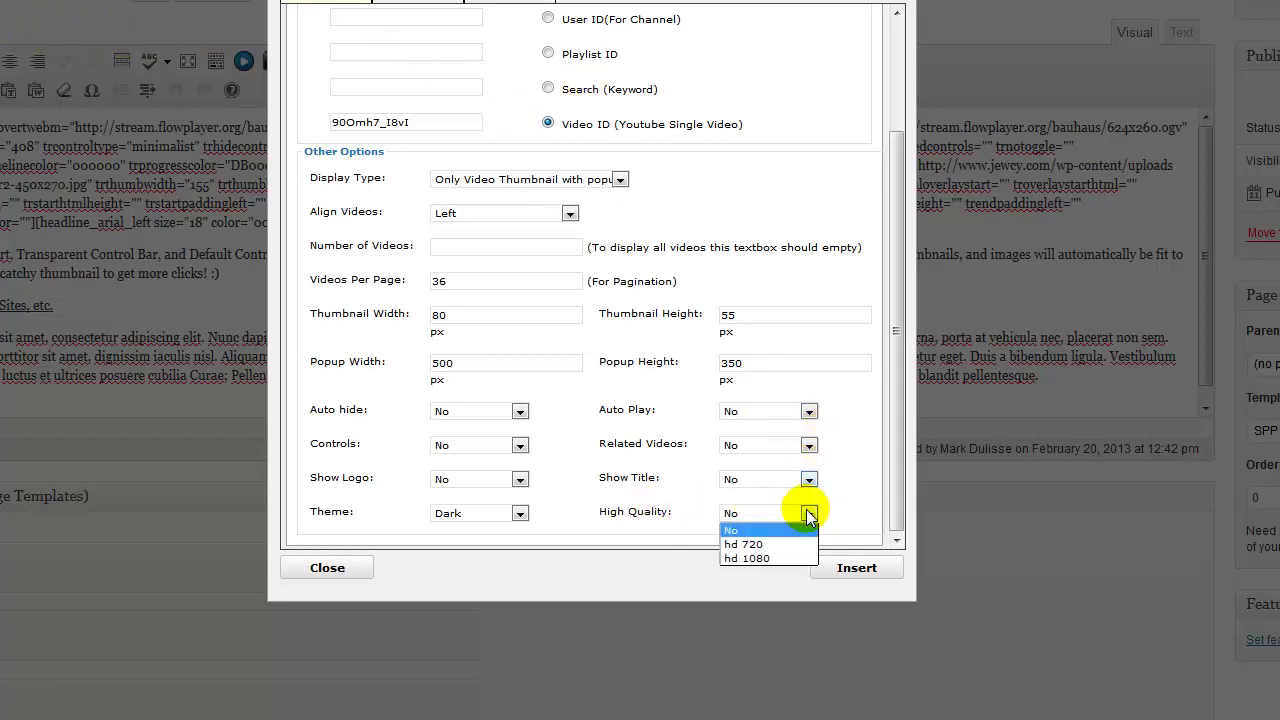
pyautogui.click(770, 557)
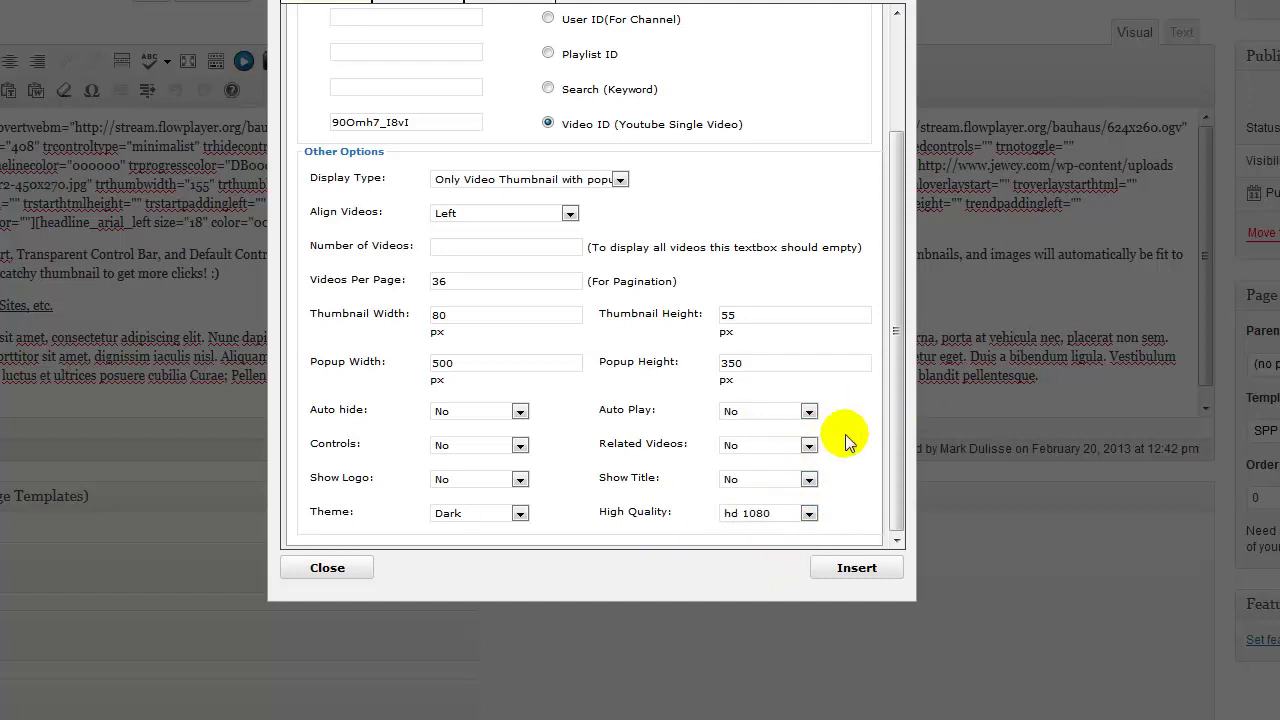
pyautogui.click(811, 512)
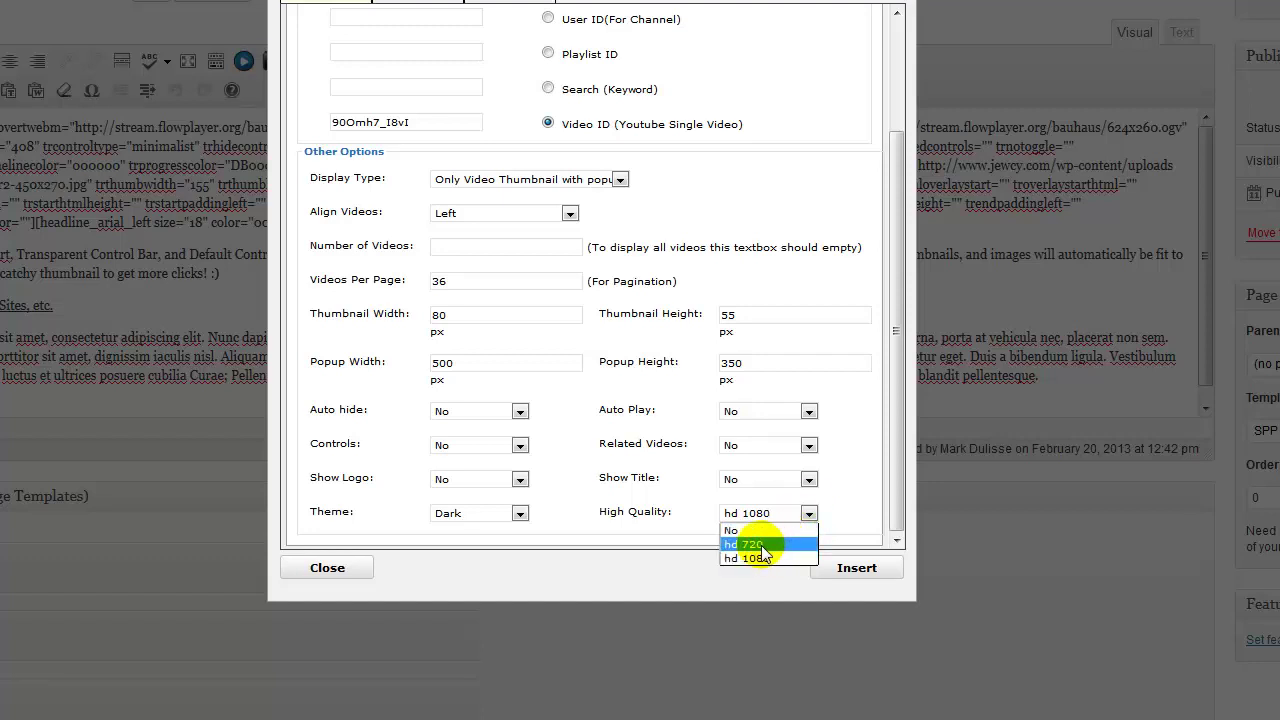
pyautogui.click(856, 403)
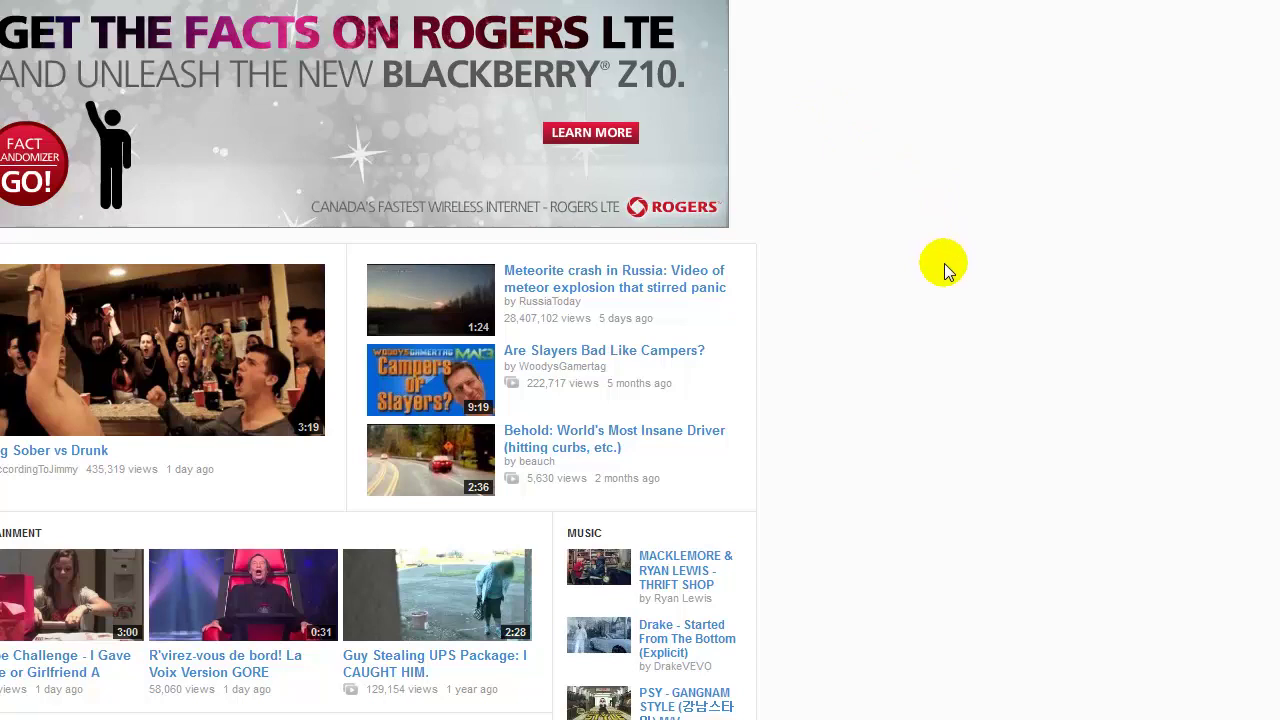
# Open the "Meteorite crash in Russia" video on YouTube and examine its playback quality settings.
pyautogui.click(588, 279)
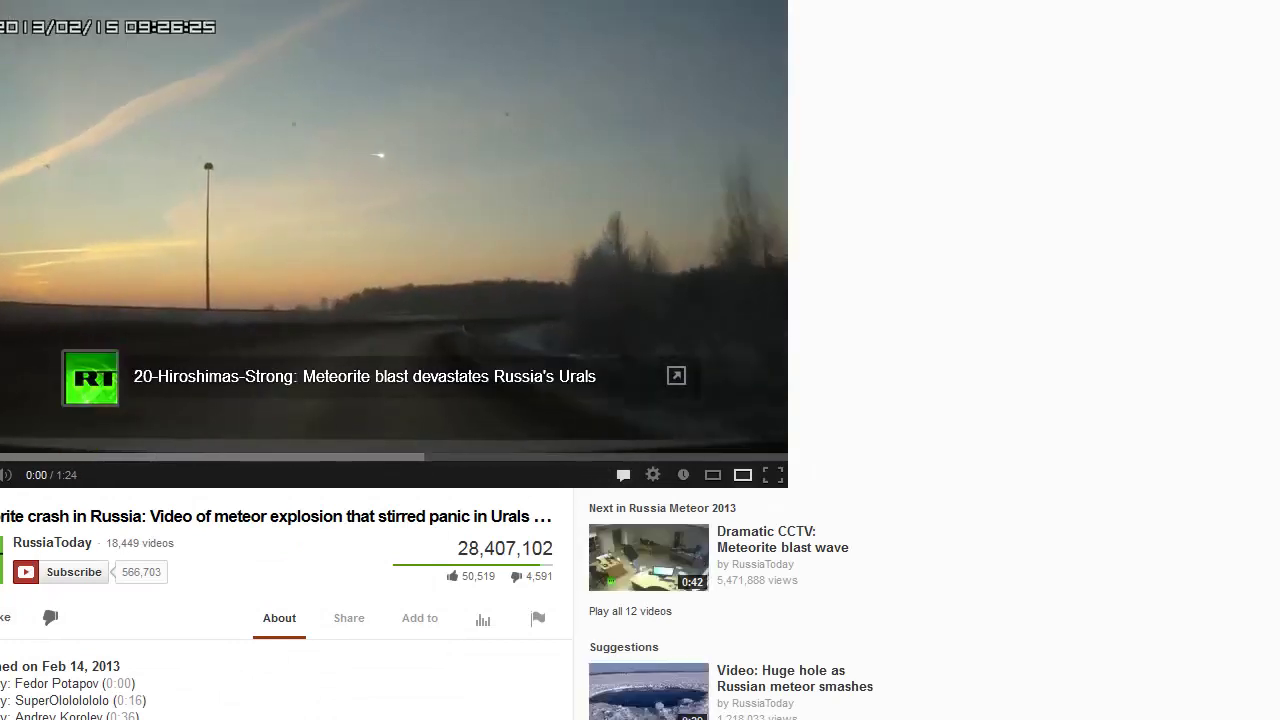
pyautogui.click(660, 481)
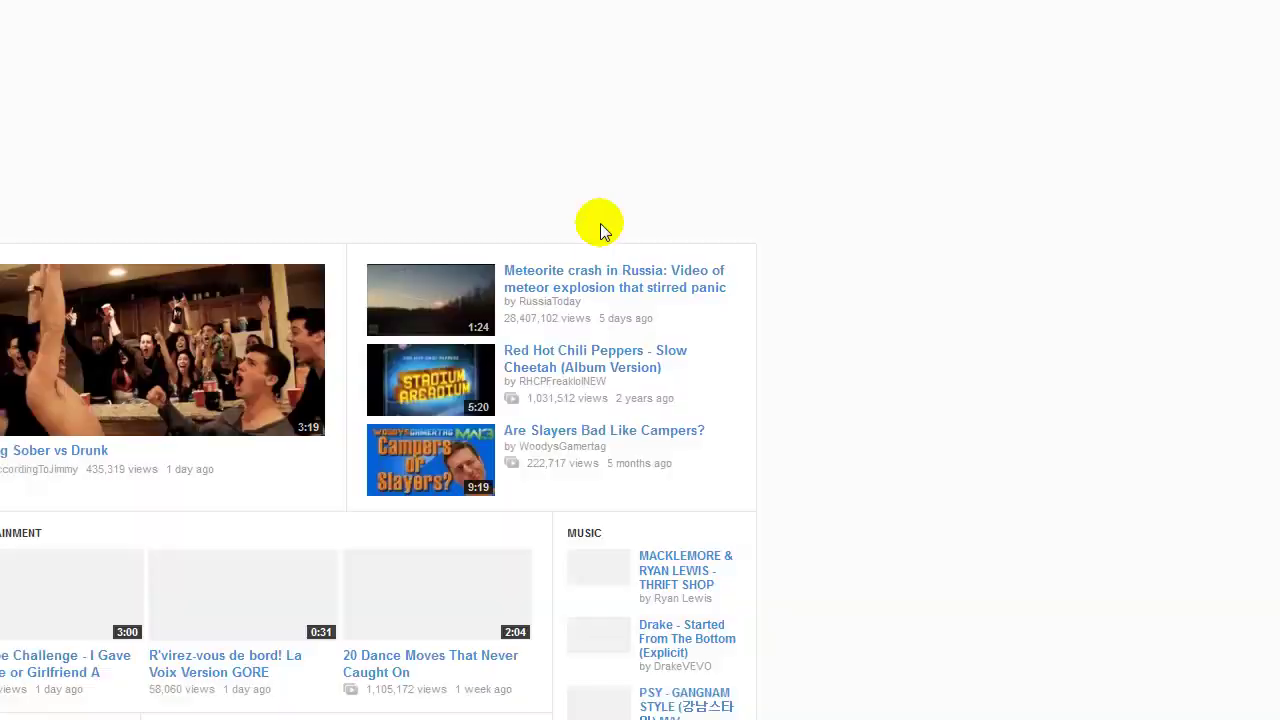
# Open the "Red Hot Chili Peppers - Slow Cheetah" video on YouTube and check its playback quality choices.
pyautogui.scroll(-3, 600, 223)
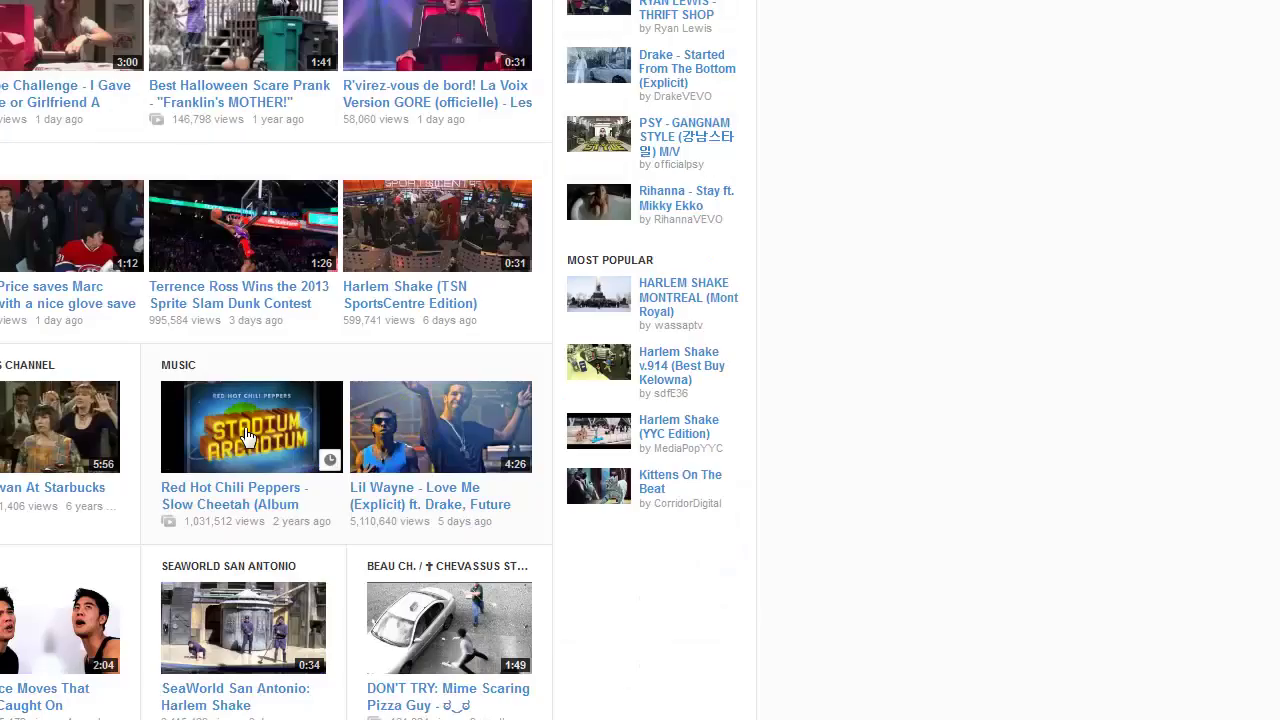
pyautogui.click(247, 436)
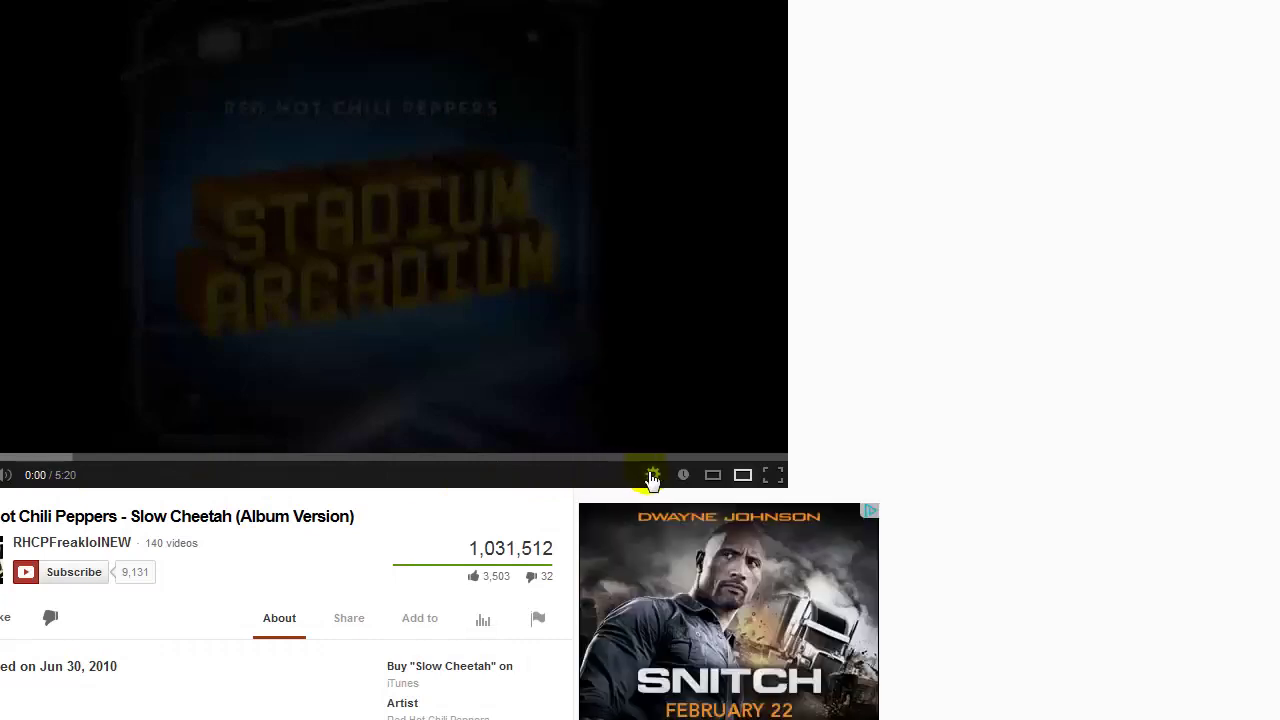
pyautogui.click(652, 475)
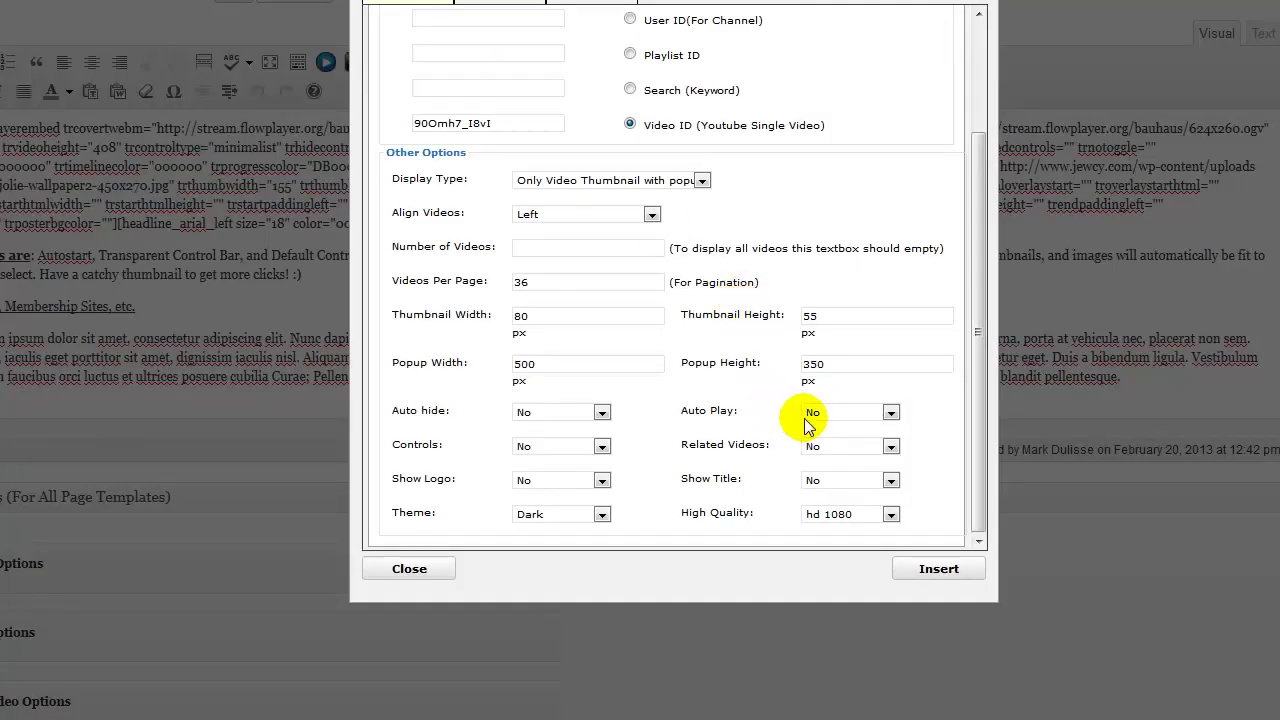
# Back in the WordPress shortcode dialog, try the High Quality option at hd 720.
pyautogui.click(890, 515)
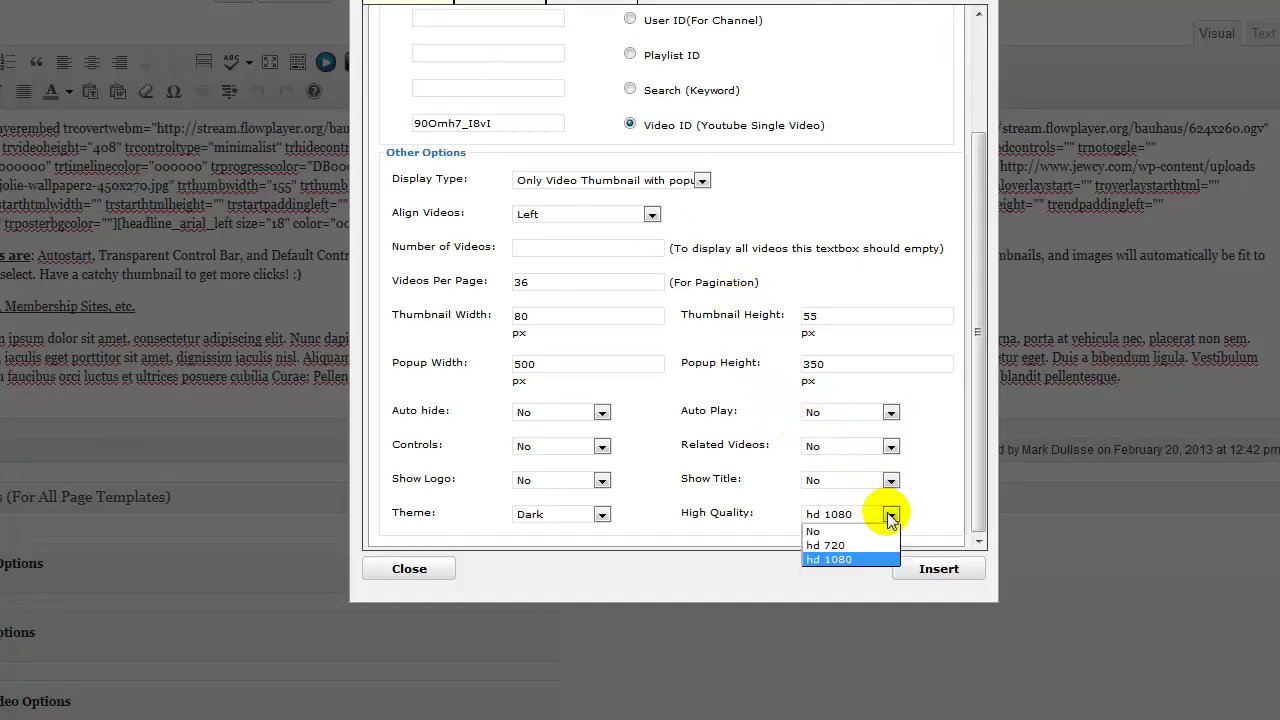
pyautogui.click(826, 545)
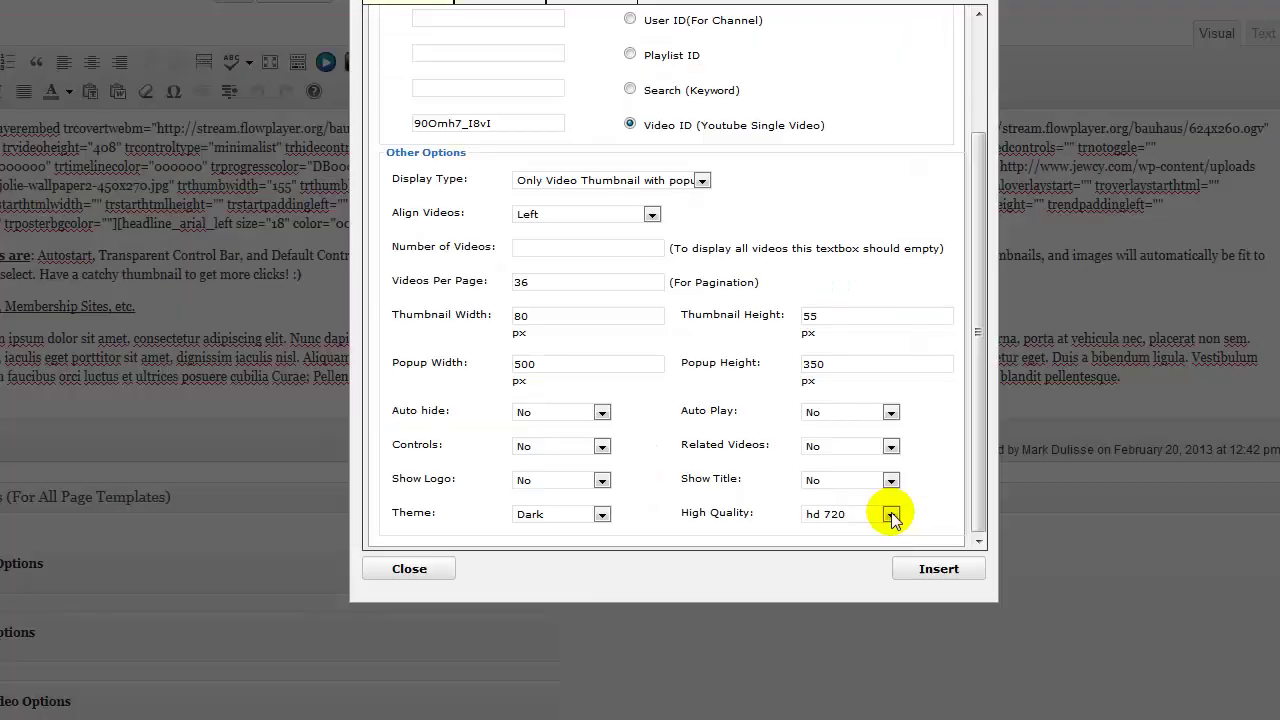
pyautogui.click(890, 514)
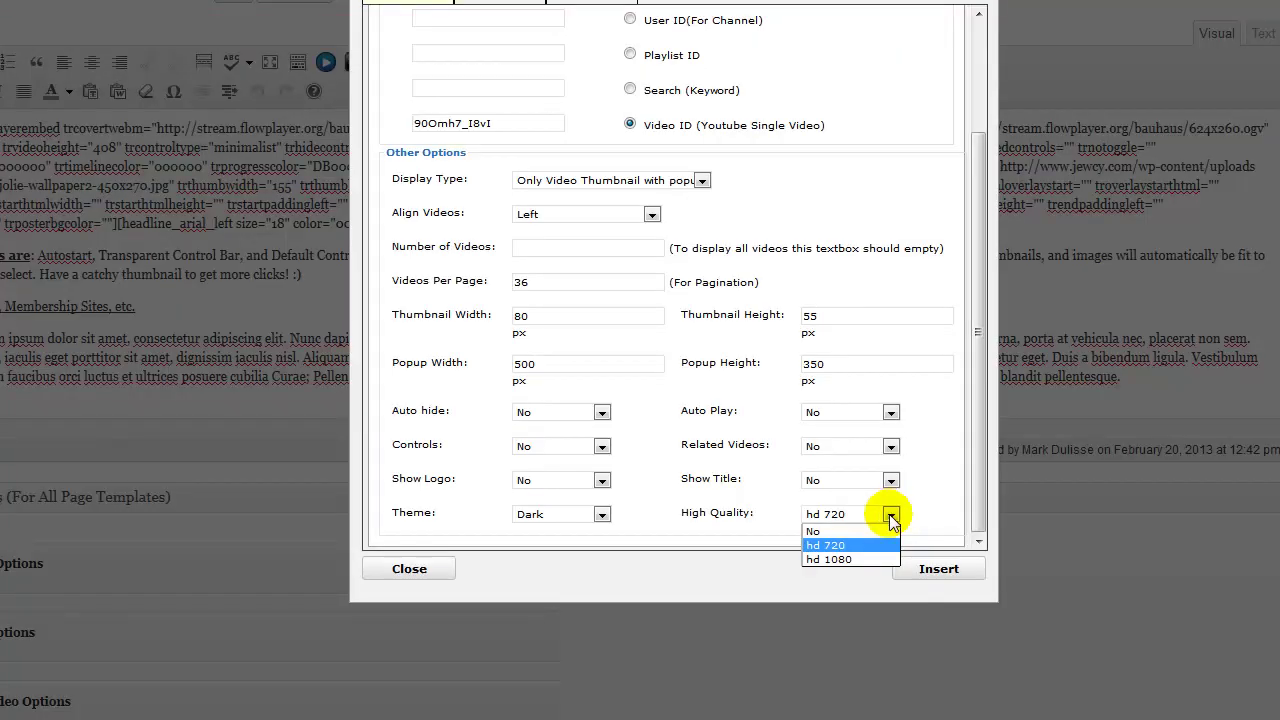
pyautogui.click(840, 545)
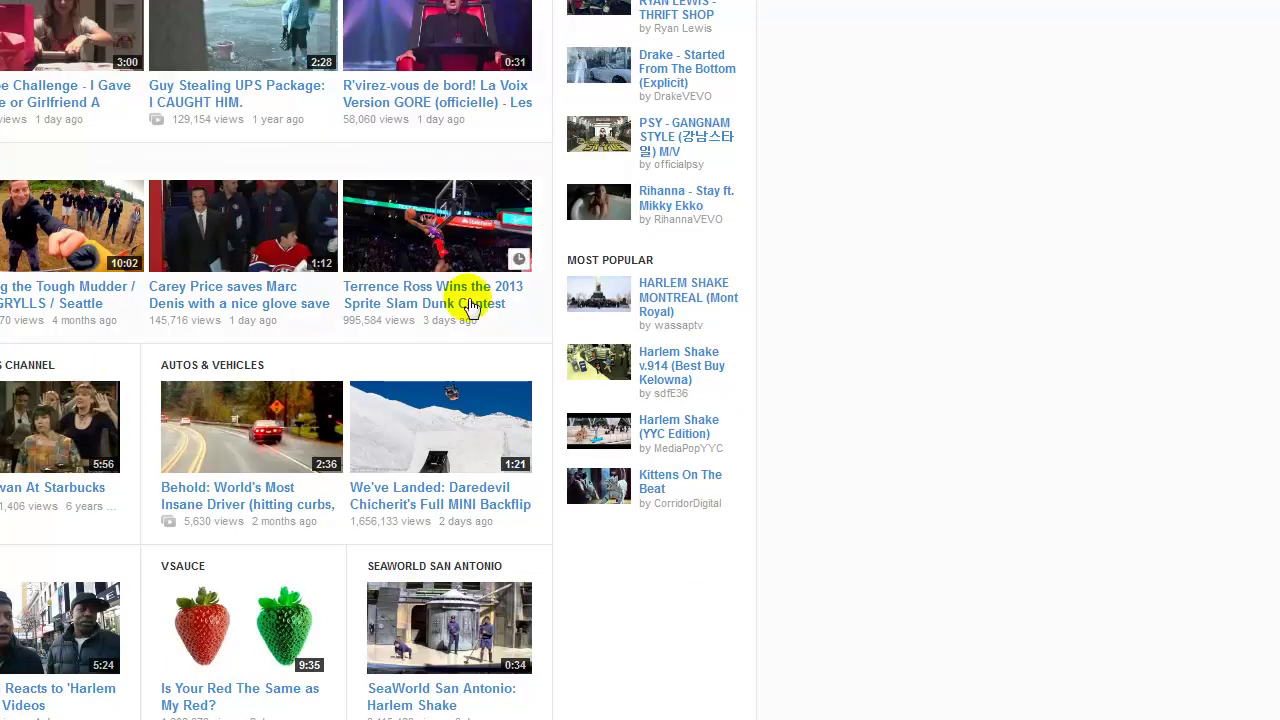
# Return to YouTube, reopen the "Meteorite crash in Russia" video and look at its 720p quality choice.
pyautogui.scroll(5, 476, 325)
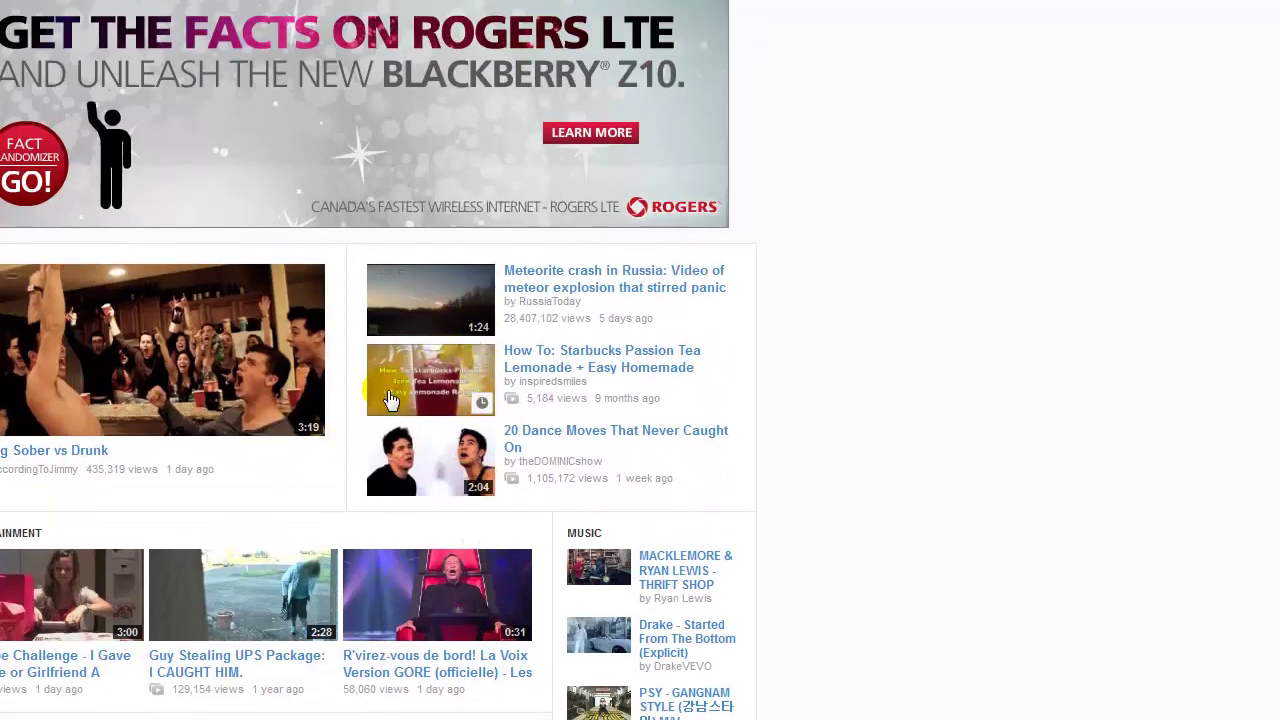
pyautogui.click(558, 280)
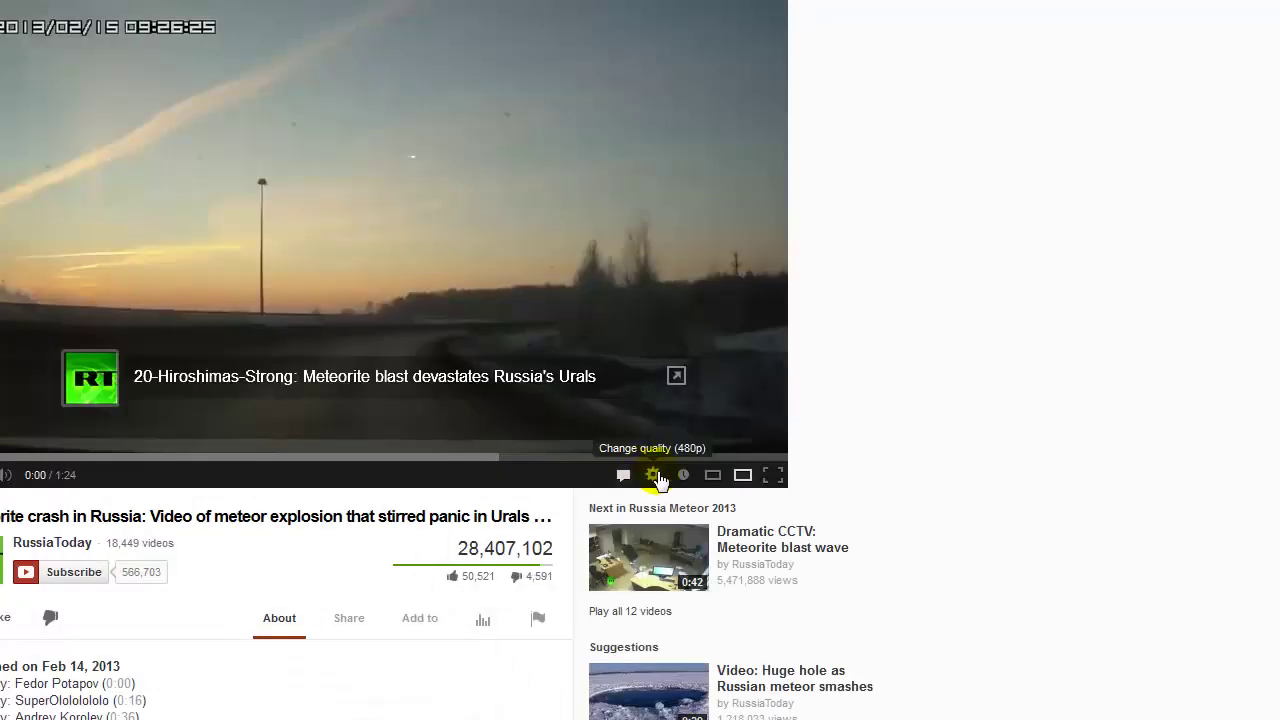
pyautogui.click(655, 477)
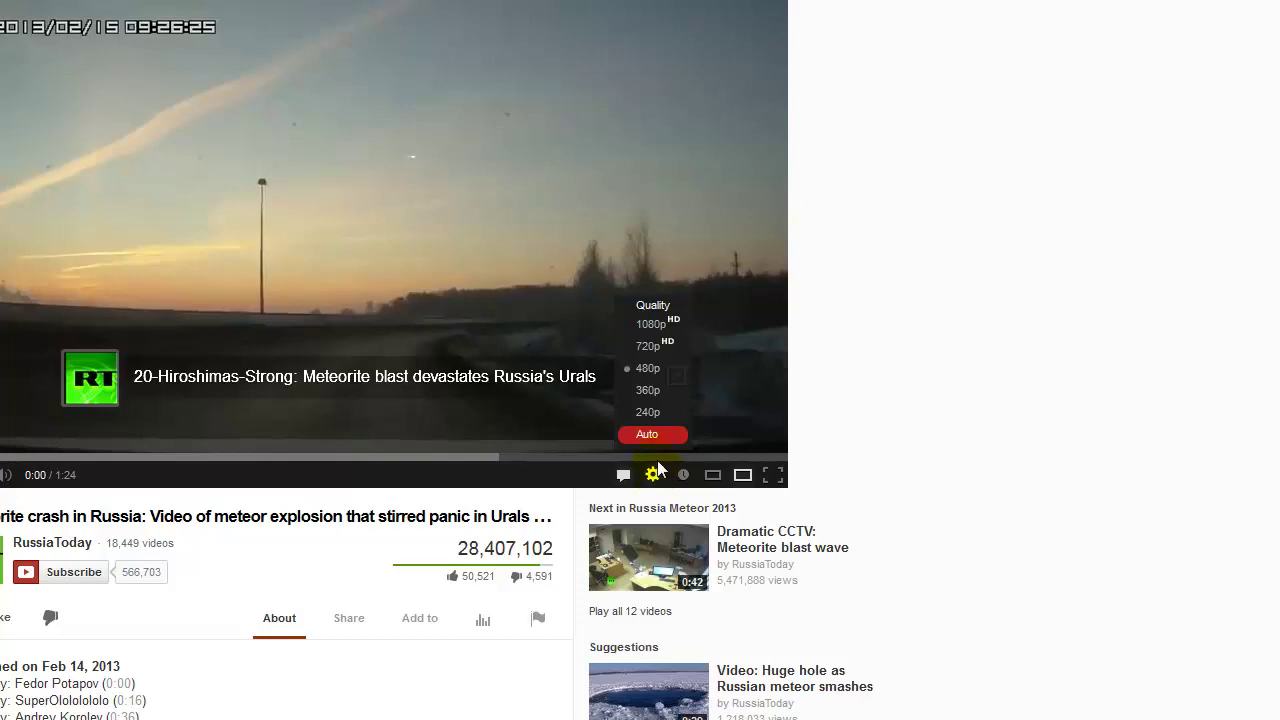
pyautogui.click(655, 345)
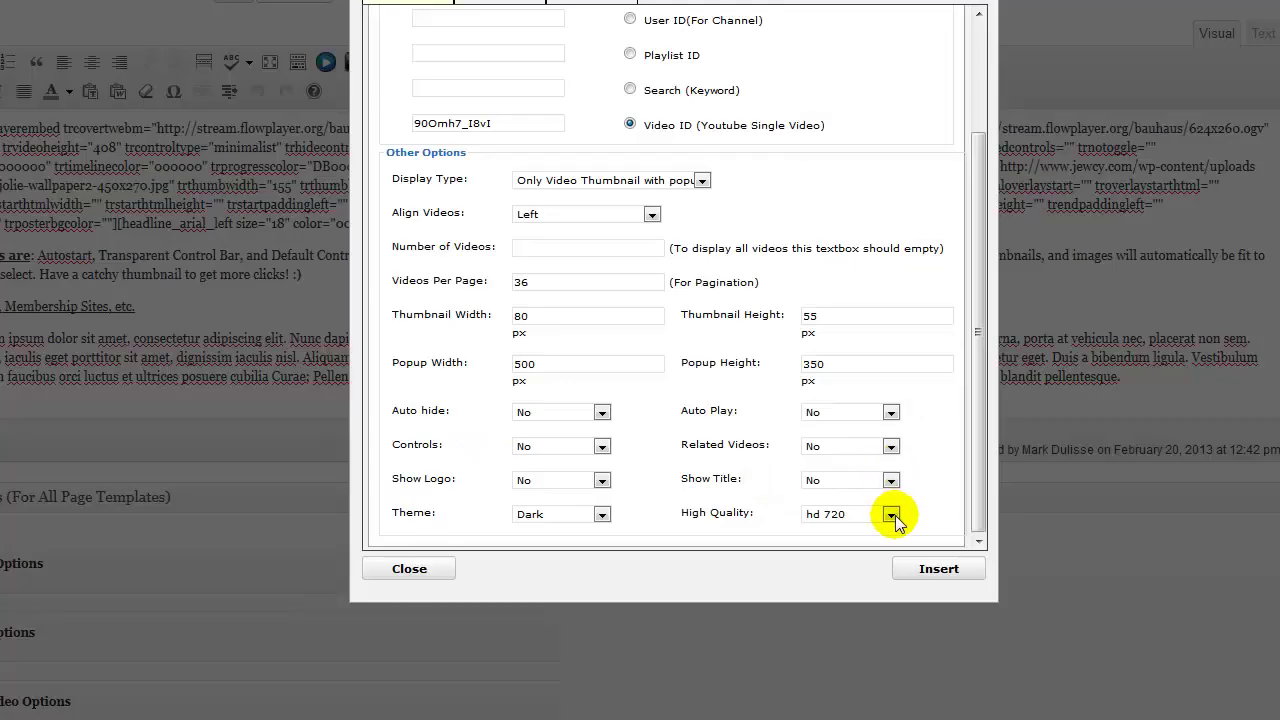
# In the shortcode dialog, check the High Quality choices and highlight part of the single YouTube video's ID.
pyautogui.click(891, 524)
pyautogui.click(865, 542)
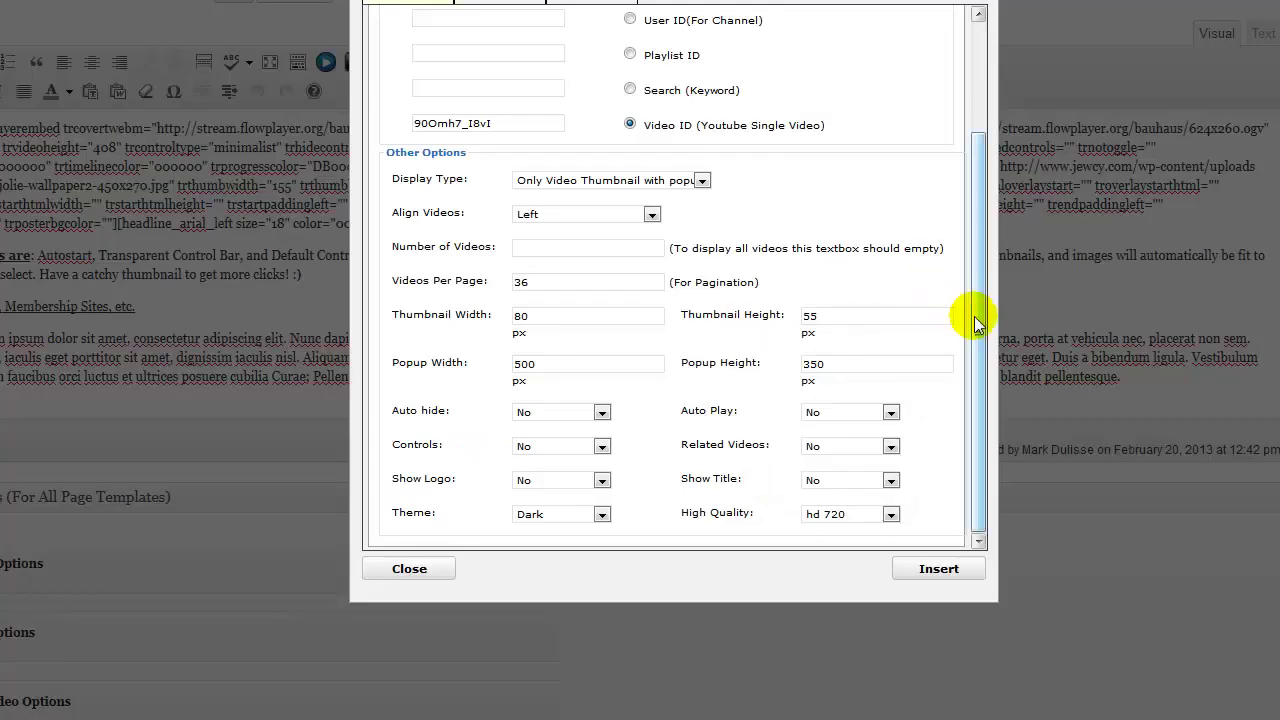
pyautogui.moveTo(974, 314); pyautogui.dragTo(984, 292)
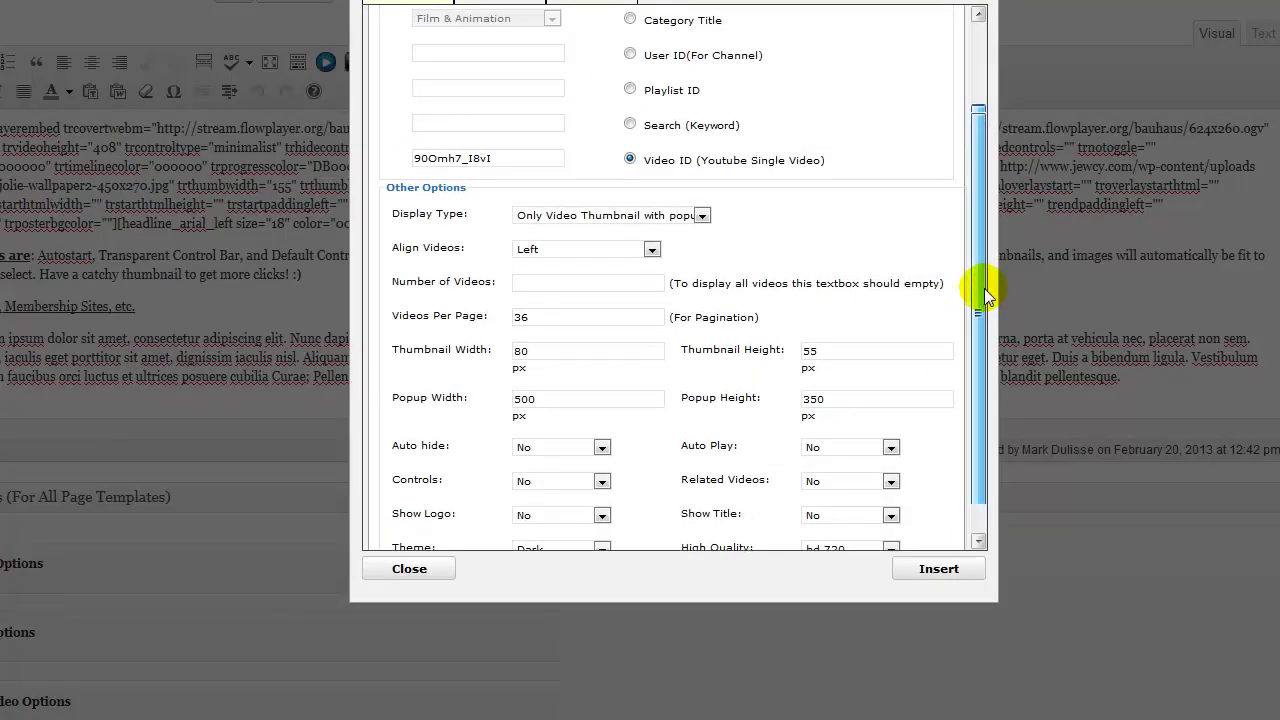
pyautogui.moveTo(437, 159); pyautogui.dragTo(530, 157)
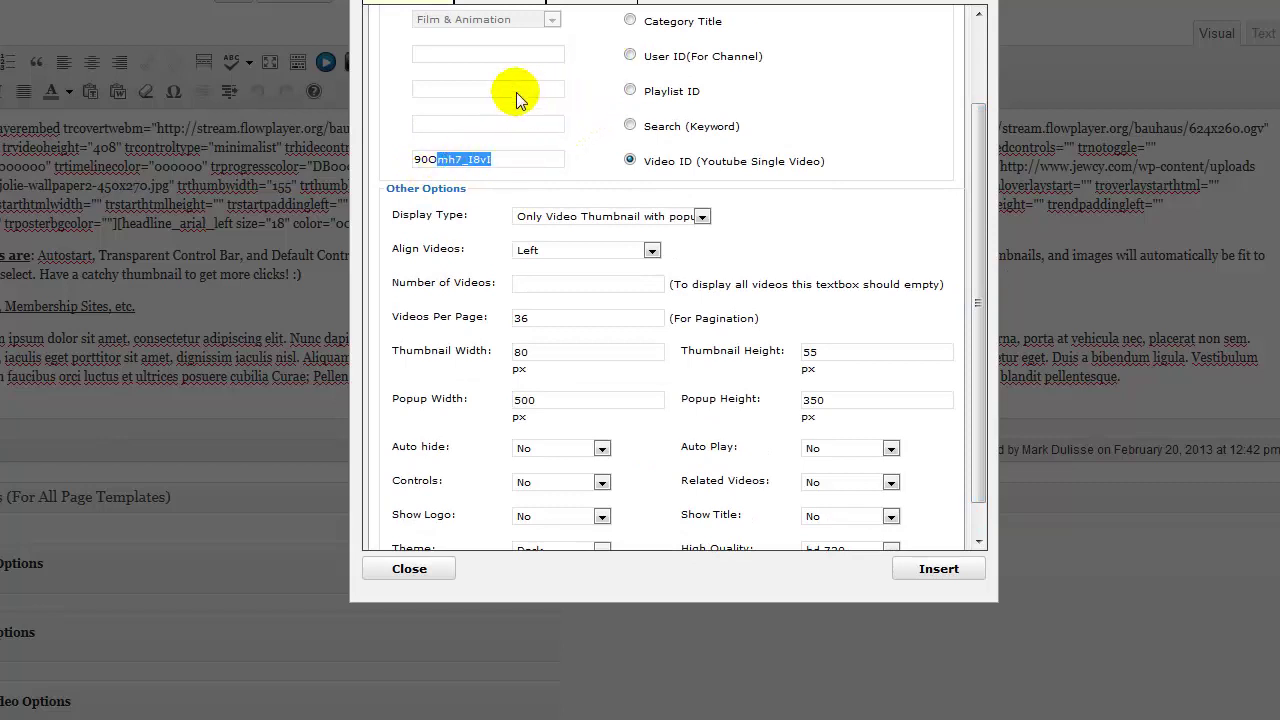
pyautogui.moveTo(977, 453); pyautogui.dragTo(976, 483)
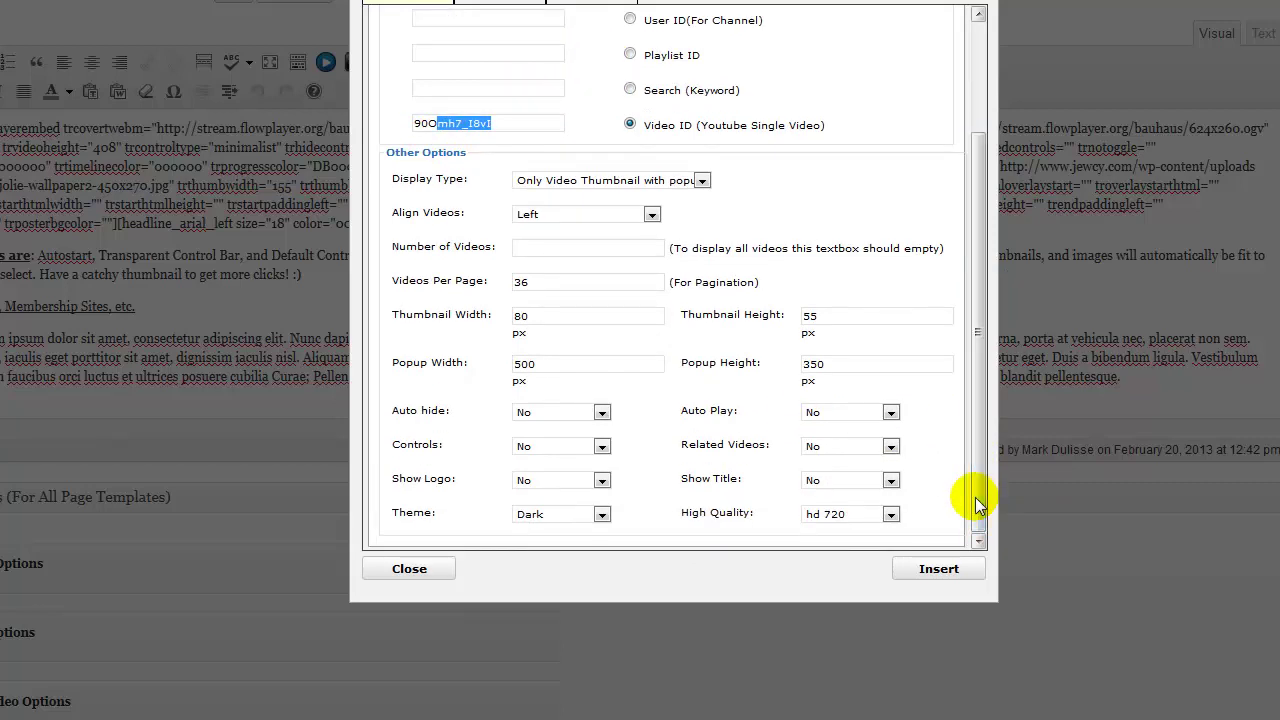
# Review the High Quality choices again and set the option to hd 1080.
pyautogui.click(891, 514)
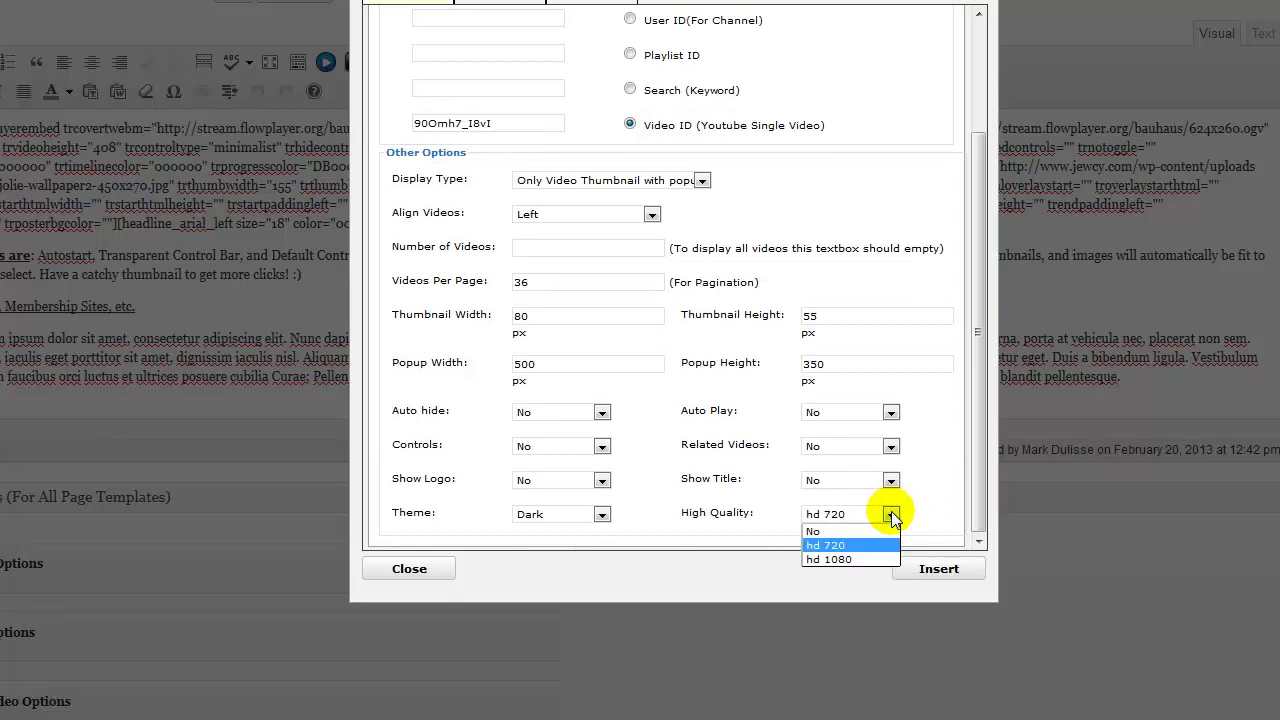
pyautogui.click(828, 546)
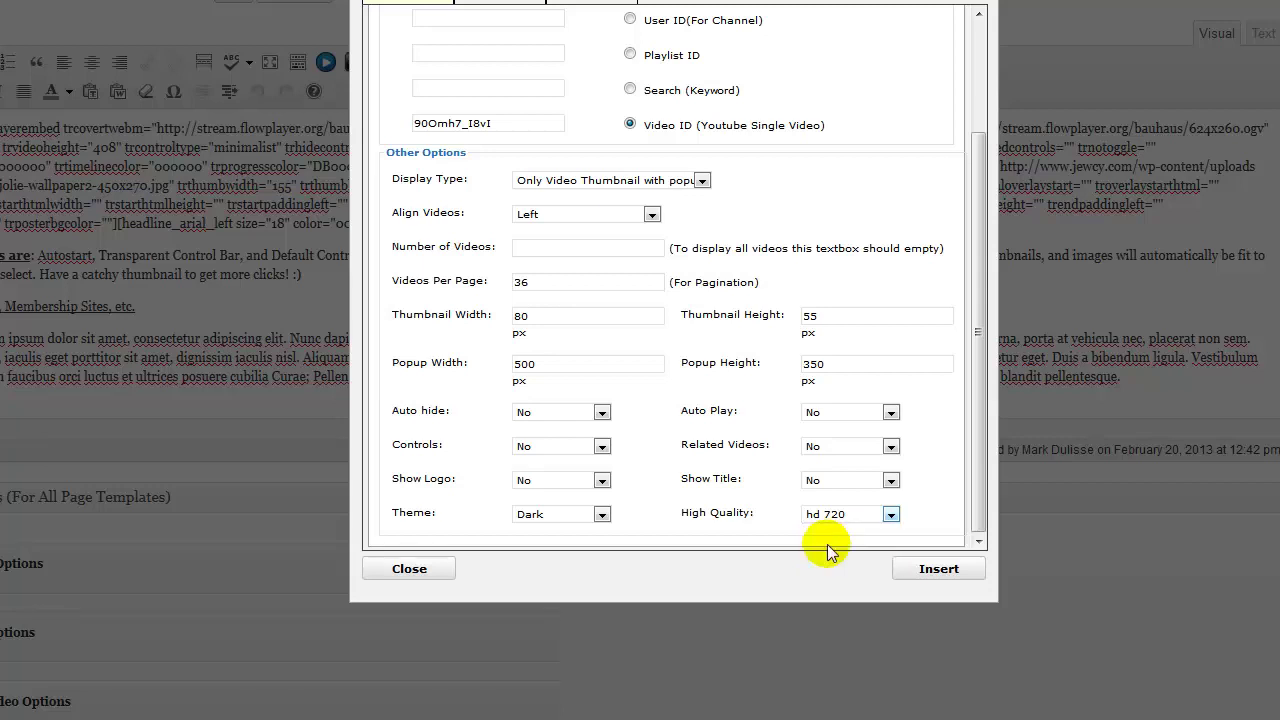
pyautogui.click(891, 518)
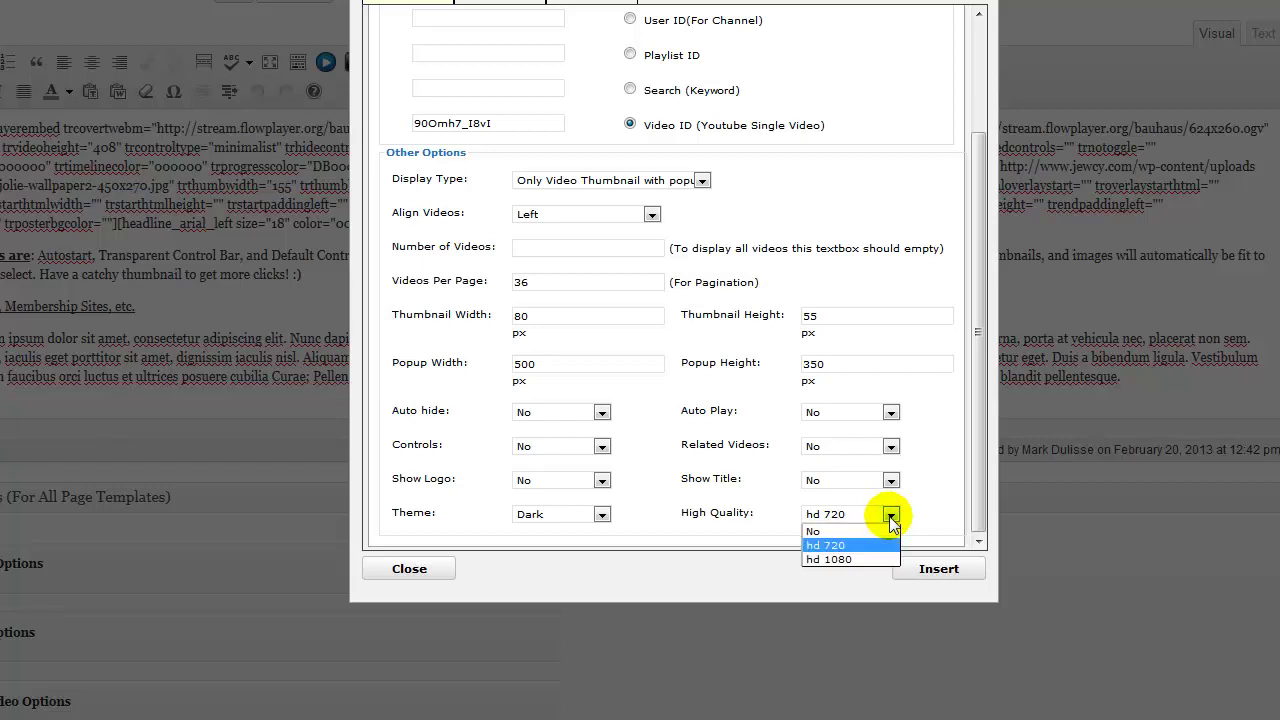
pyautogui.click(838, 546)
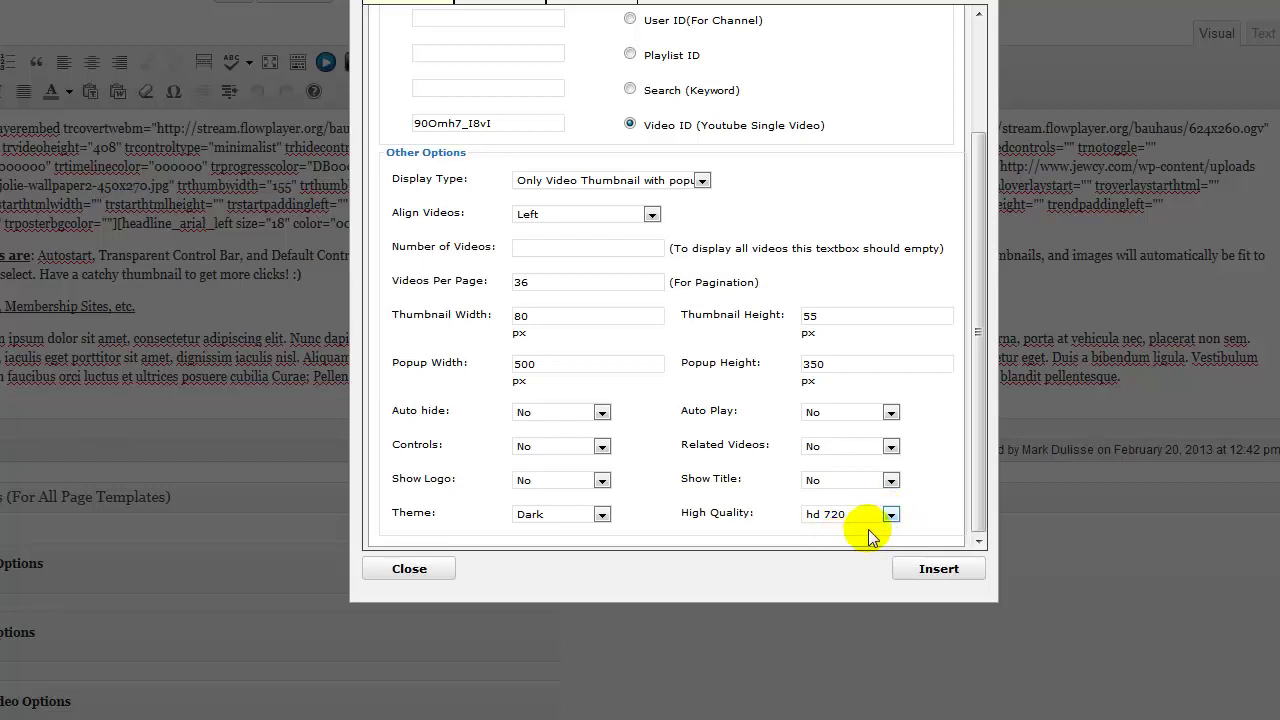
pyautogui.click(891, 514)
pyautogui.click(845, 546)
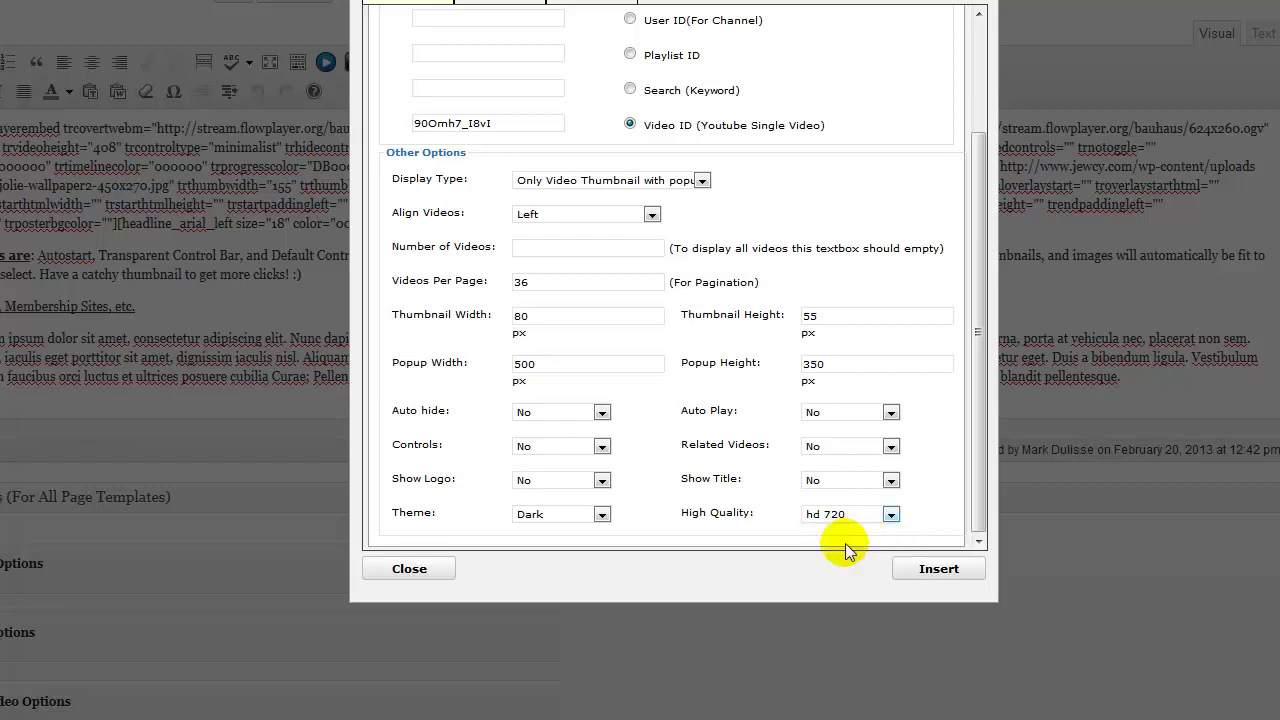
pyautogui.click(891, 514)
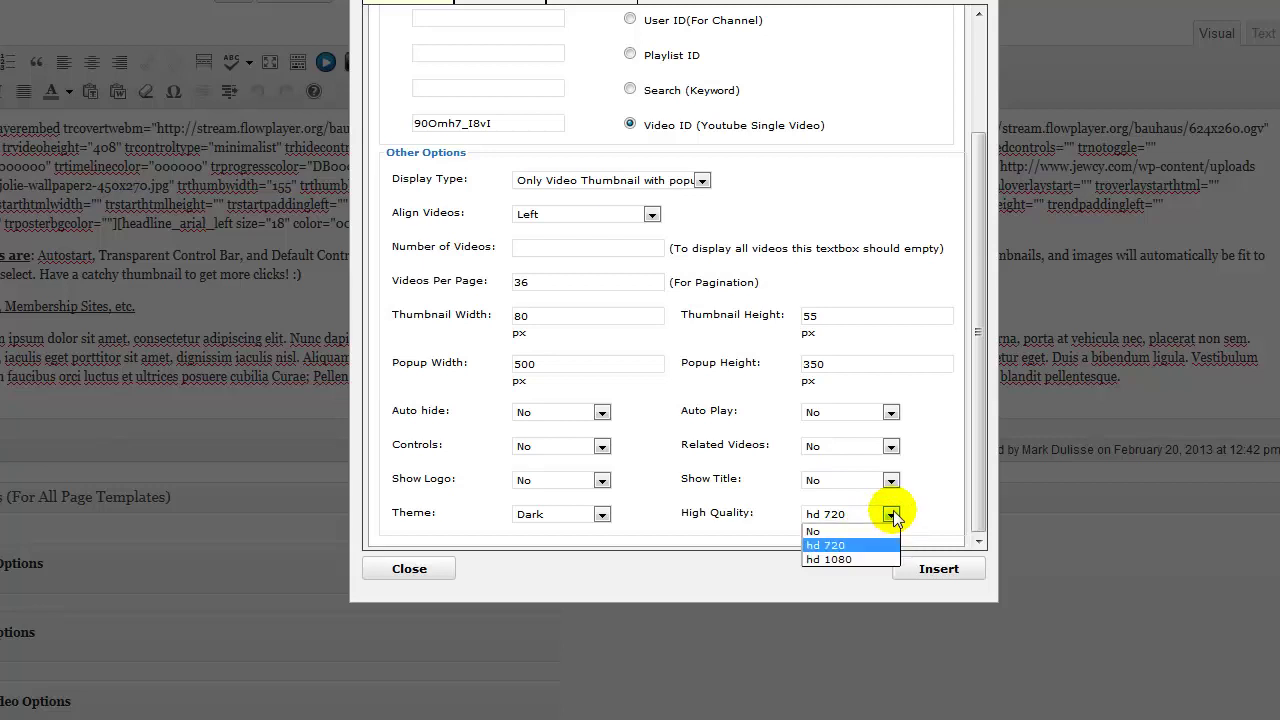
pyautogui.click(845, 559)
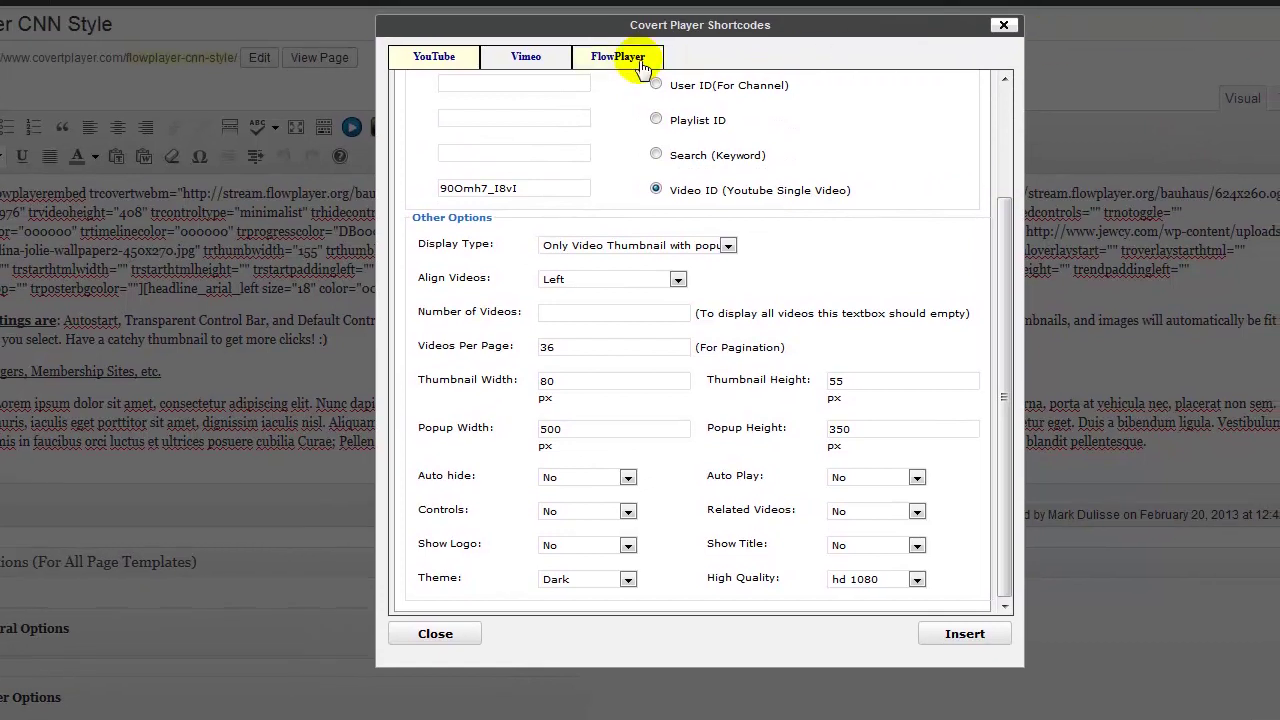
# Switch the shortcode dialog to FlowPlayer, and play the HTML Overlay Start and End demonstration on the Covert Player site.
pyautogui.click(621, 60)
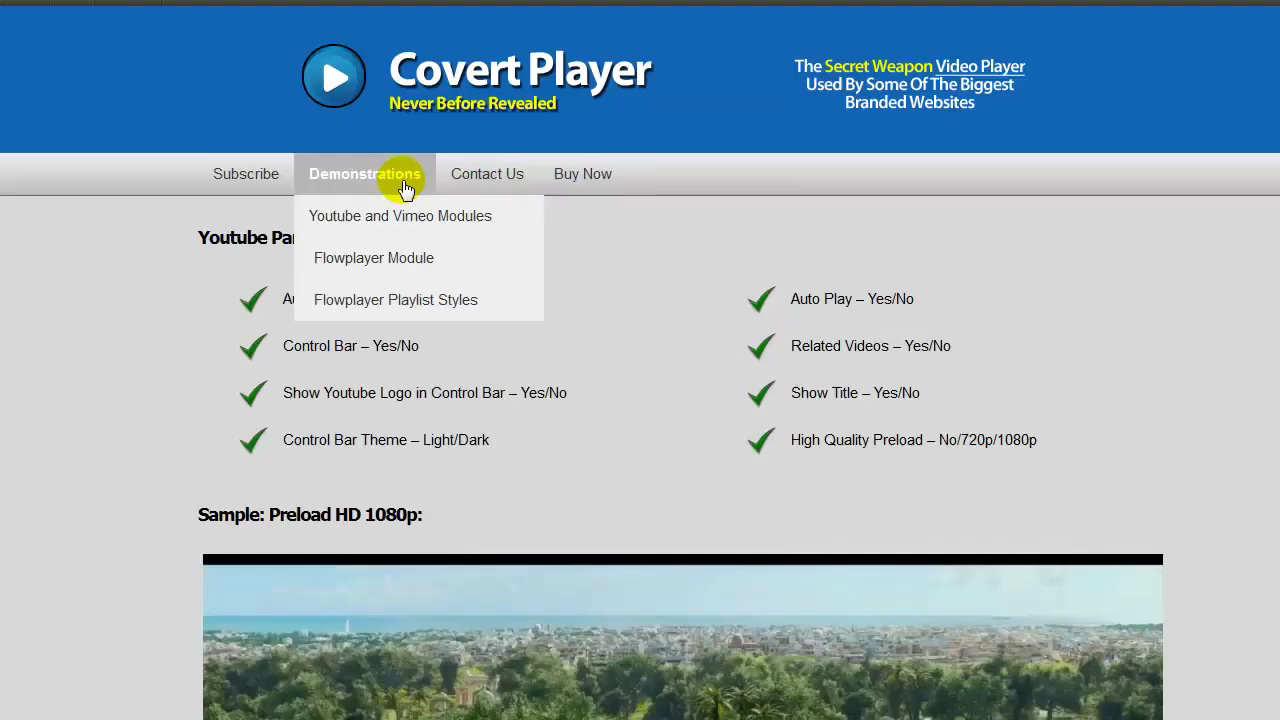
pyautogui.moveTo(360, 228)
pyautogui.moveTo(362, 280)
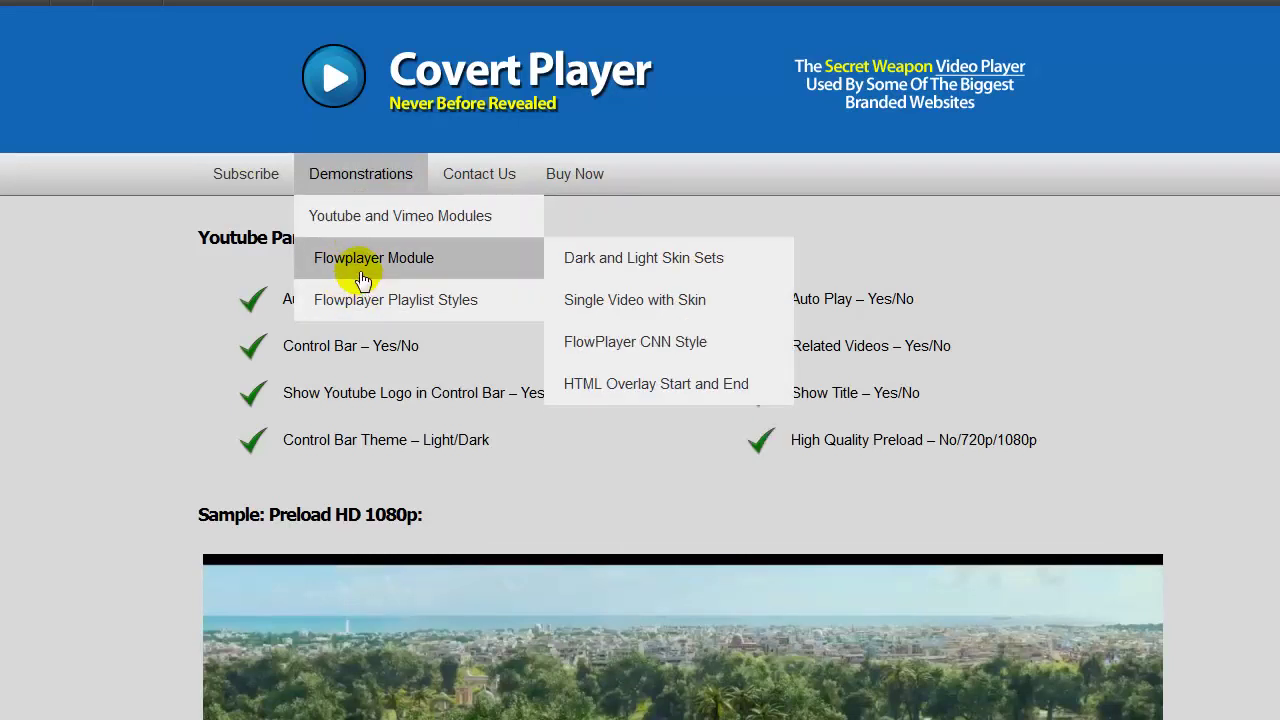
pyautogui.click(629, 386)
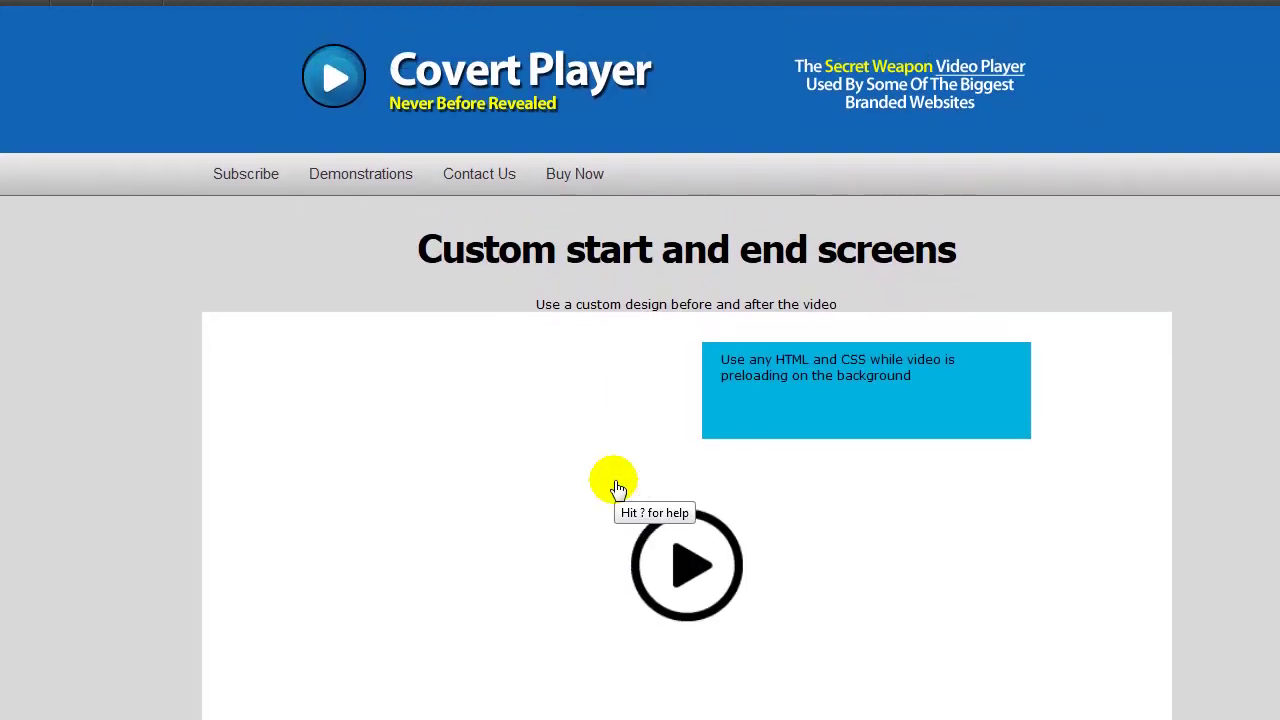
pyautogui.scroll(-1, 618, 489)
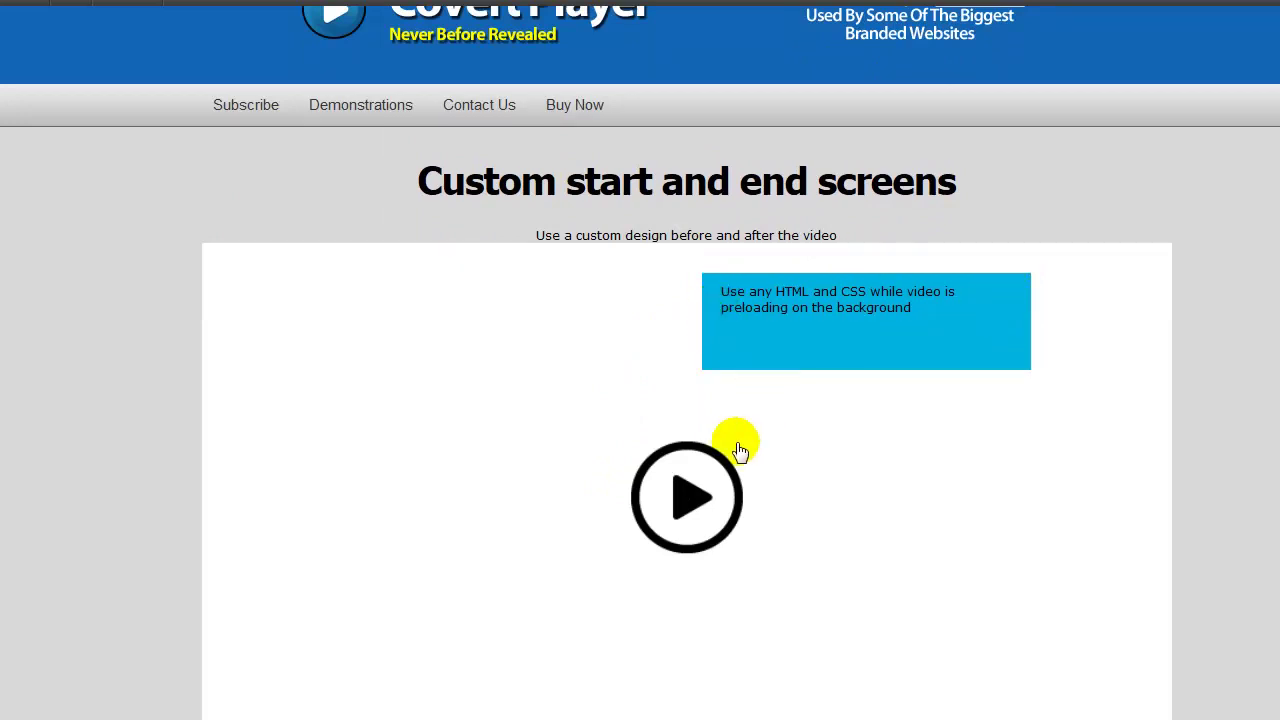
pyautogui.click(690, 495)
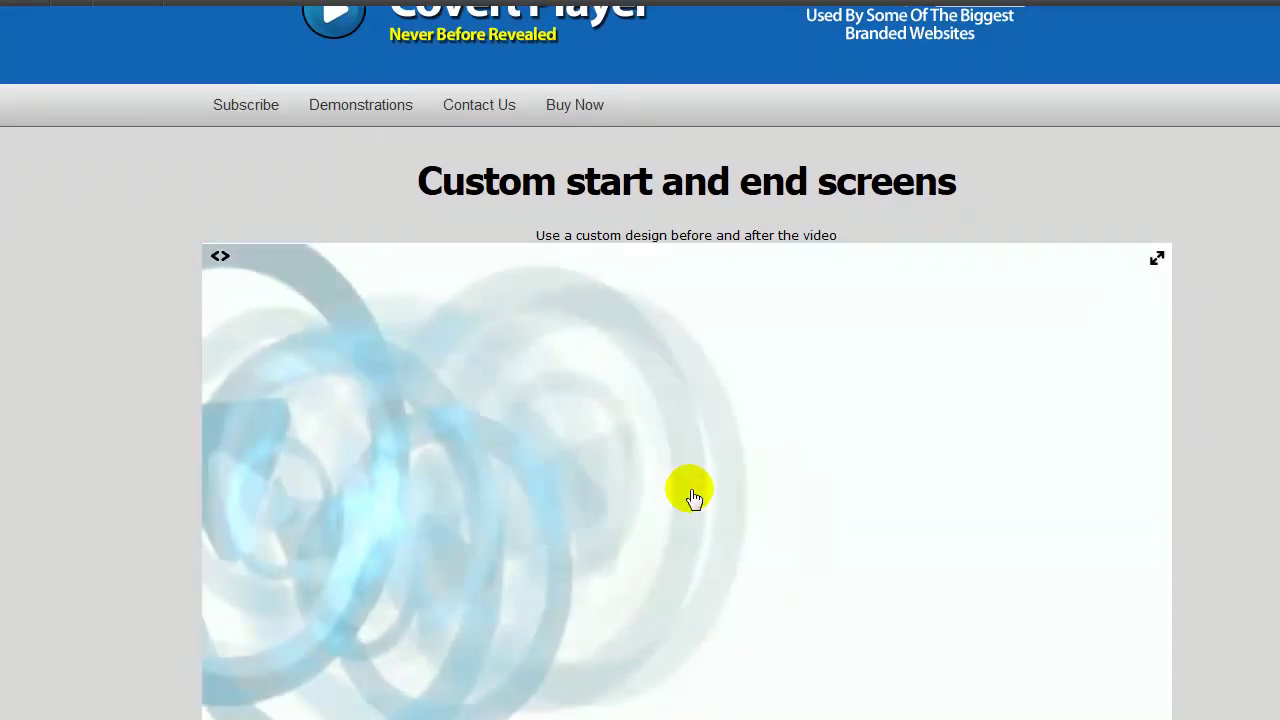
pyautogui.scroll(-1, 114, 328)
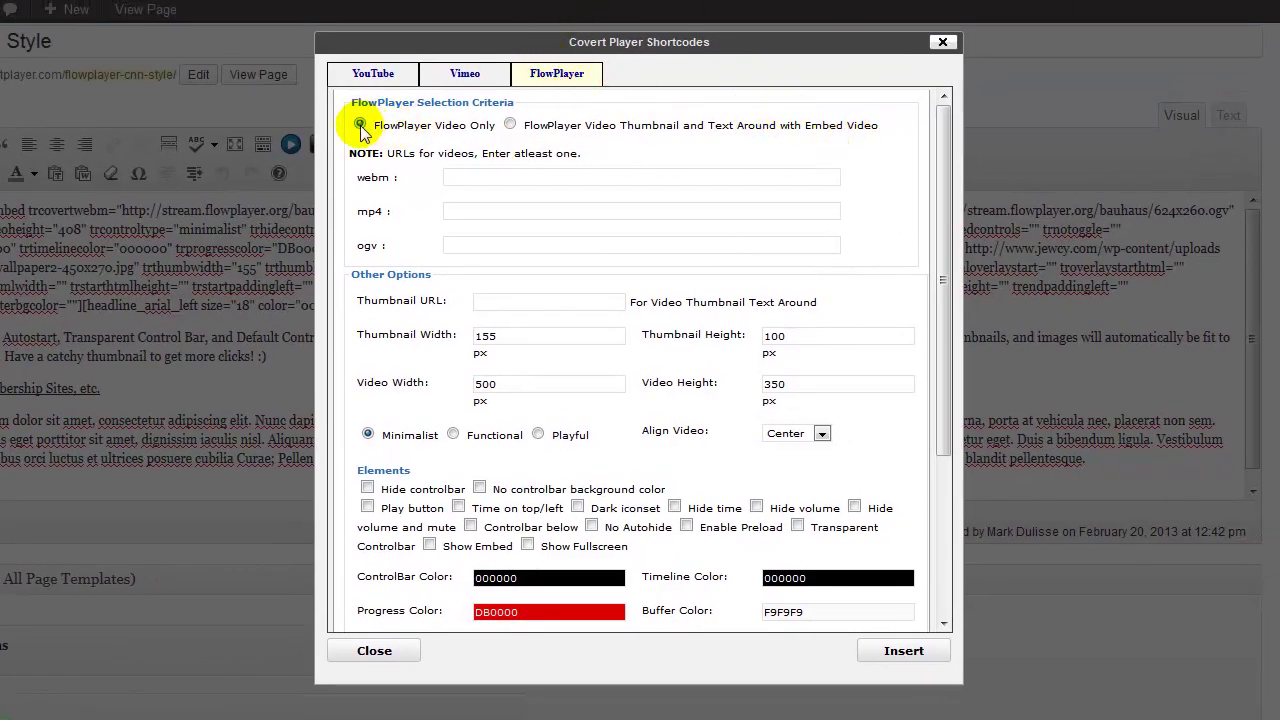
# Back in the FlowPlayer shortcode settings, examine the video URL fields, video width and height, and control bar elements.
pyautogui.click(466, 210)
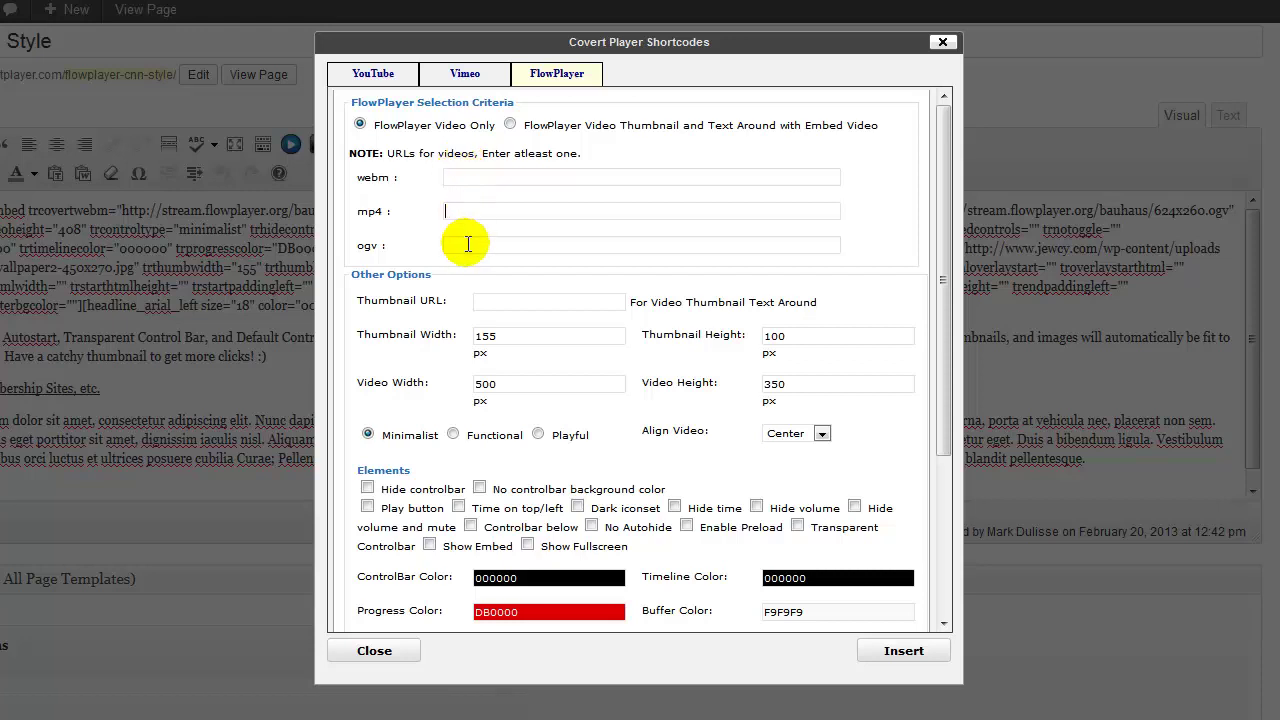
pyautogui.click(492, 386)
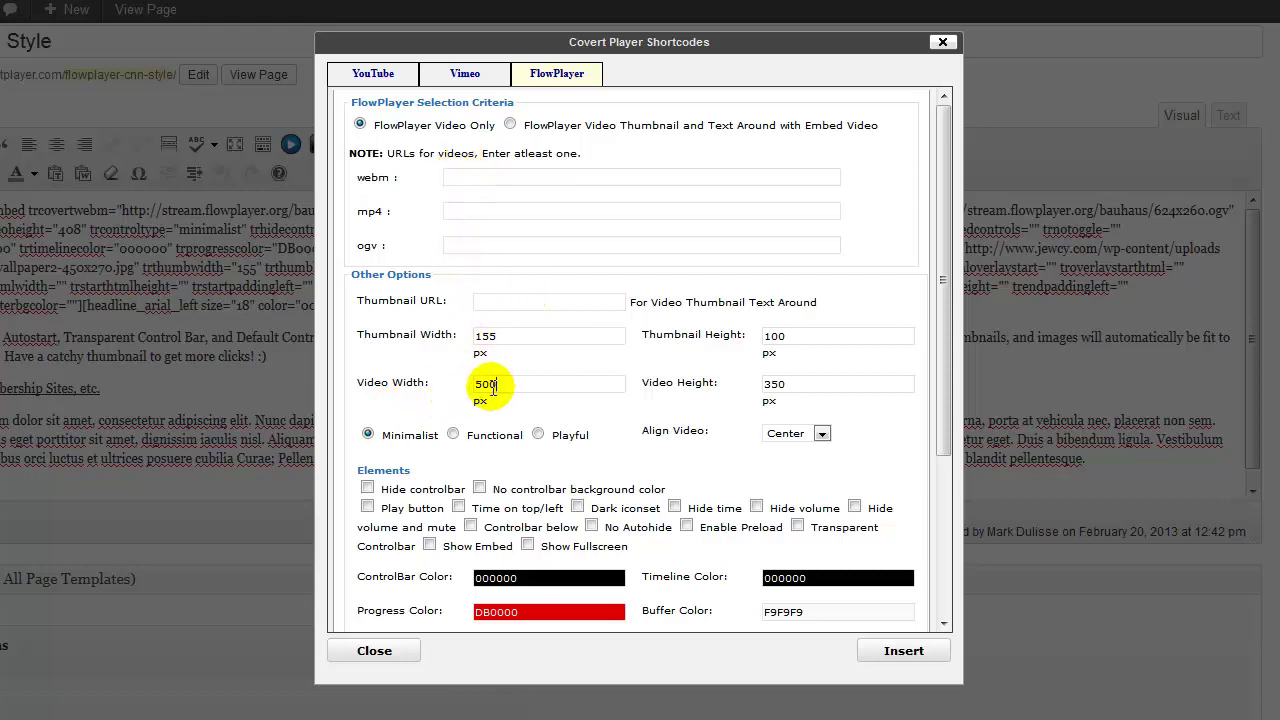
pyautogui.doubleClick(488, 386)
pyautogui.doubleClick(780, 386)
pyautogui.scroll(-1, 645, 440)
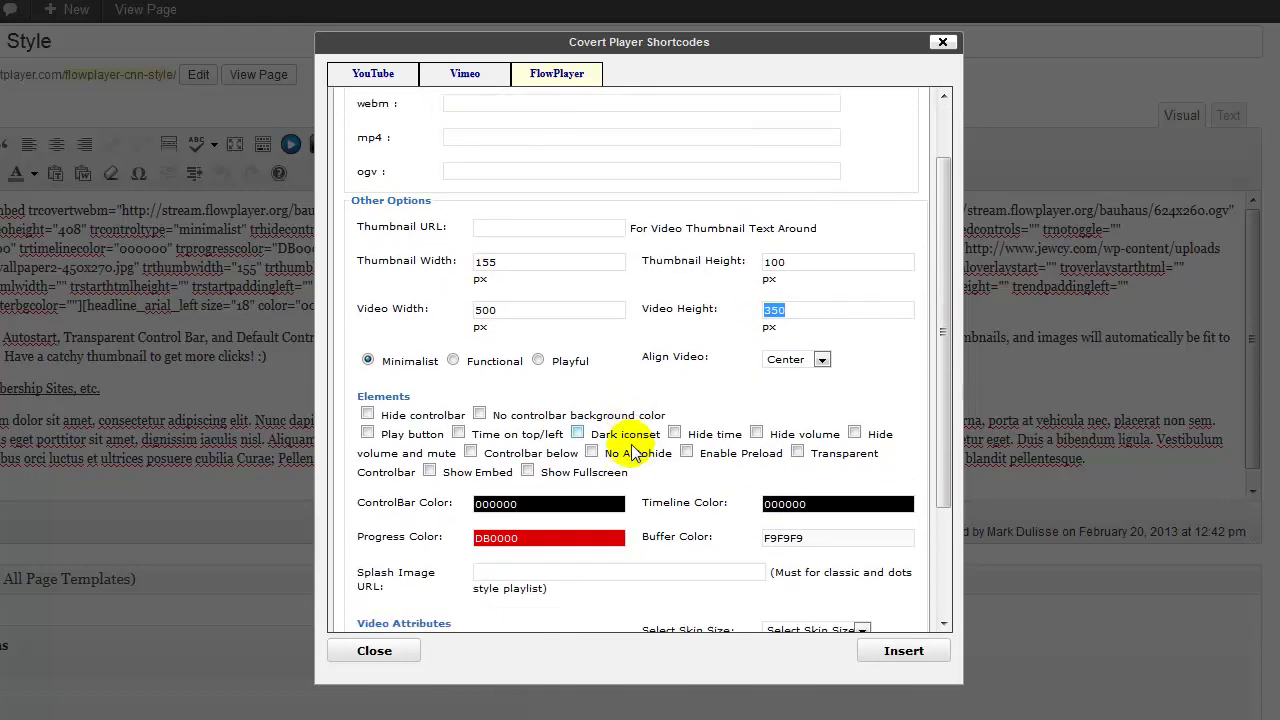
pyautogui.scroll(-3, 931, 349)
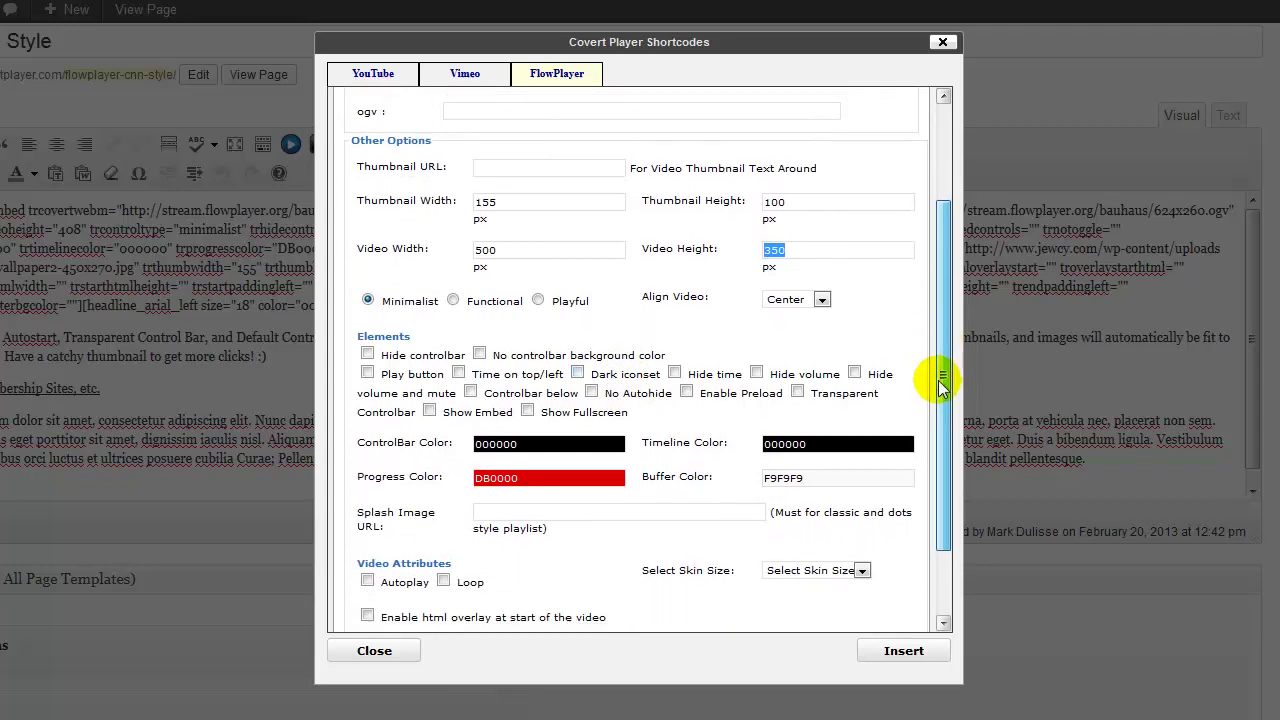
# Enable the HTML overlay at the start of the video and bring up its poster, HTML, size and padding settings.
pyautogui.moveTo(940, 385); pyautogui.dragTo(940, 480)
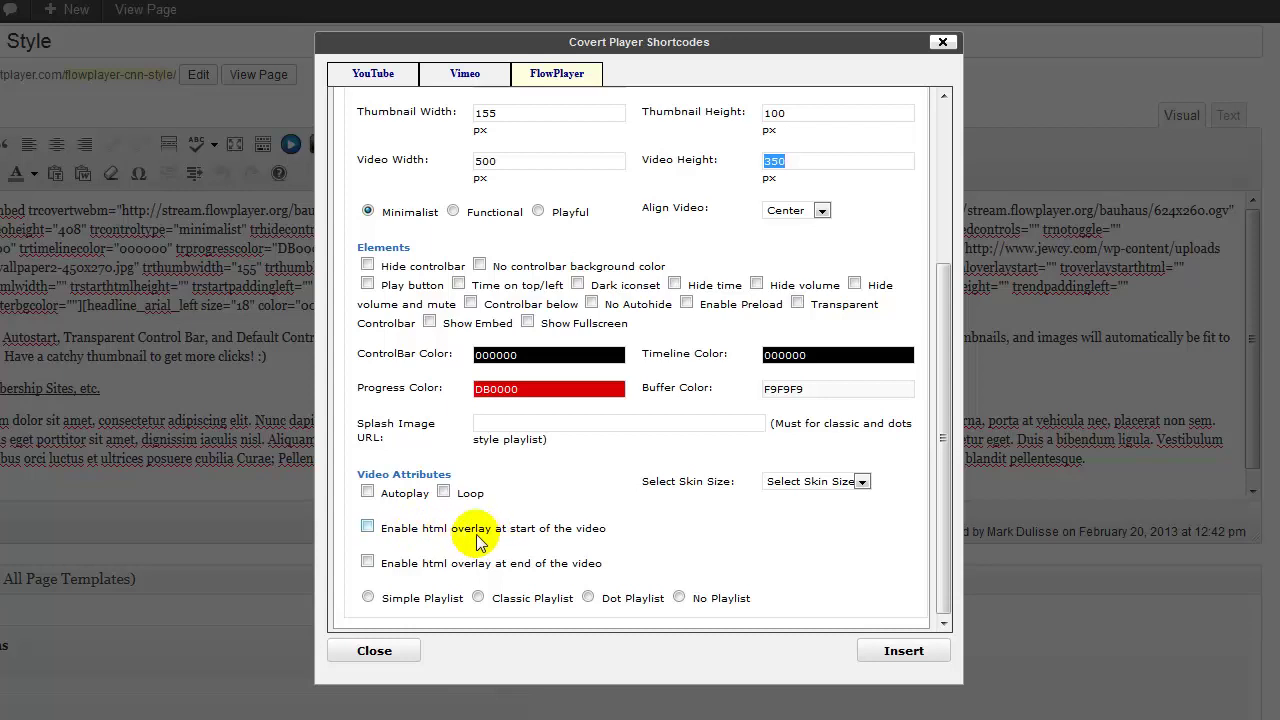
pyautogui.click(367, 527)
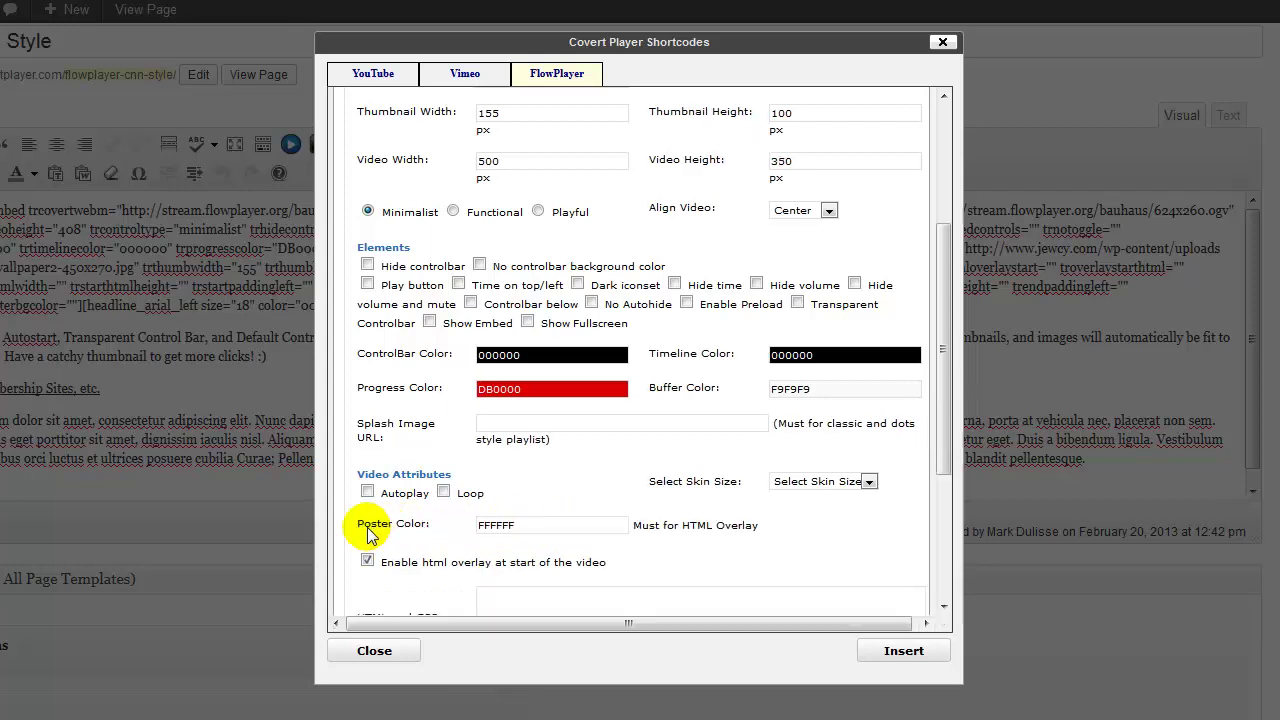
pyautogui.scroll(-3, 435, 523)
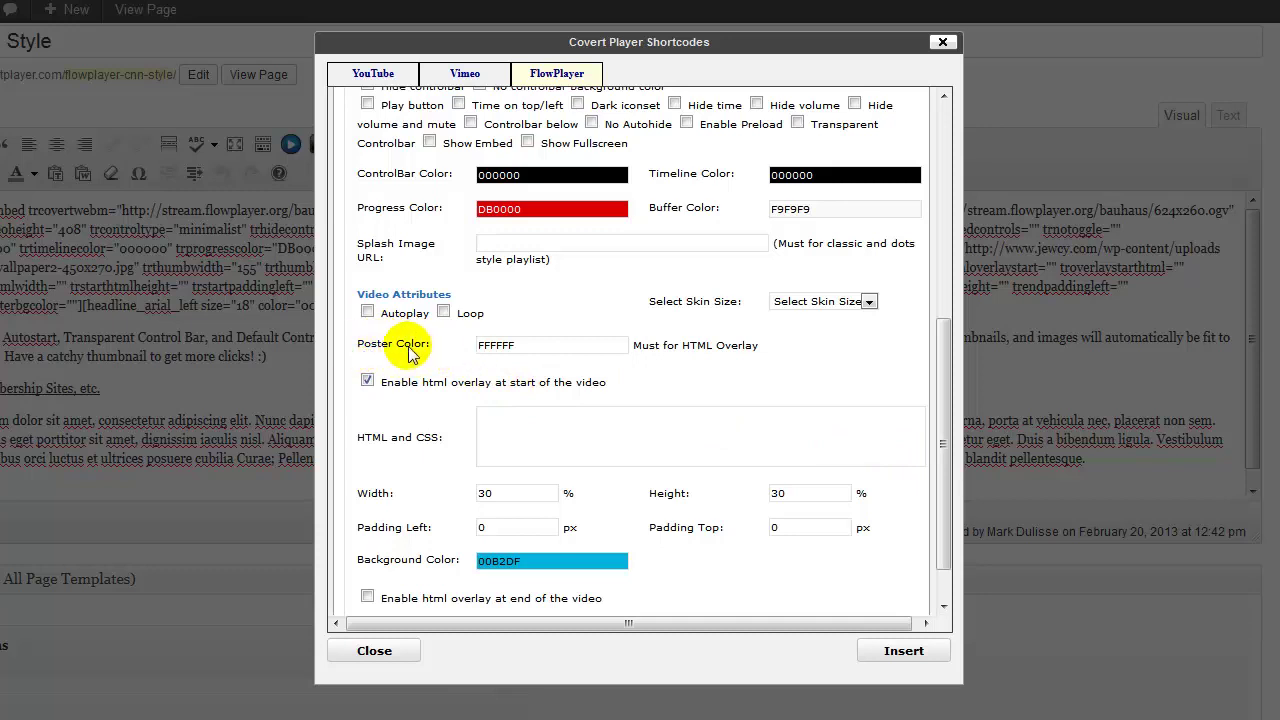
# Examine the color palettes for the poster color and for the start overlay's background color.
pyautogui.click(537, 341)
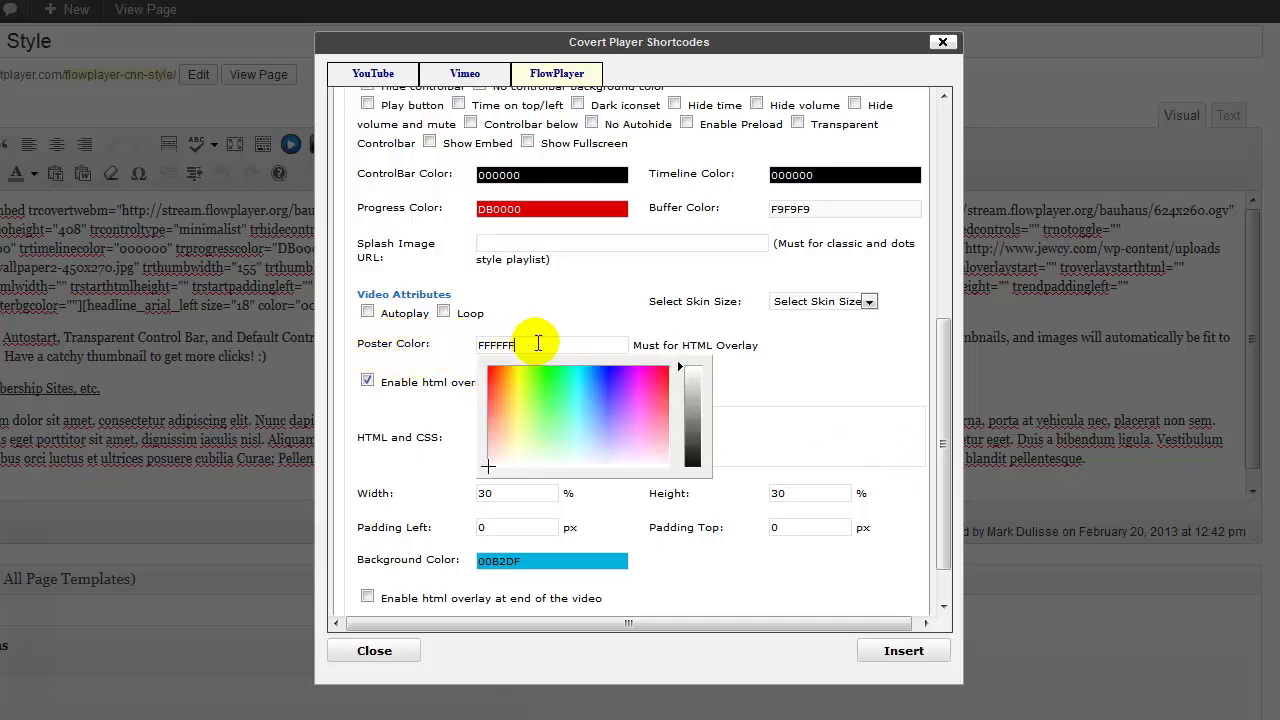
pyautogui.moveTo(513, 341); pyautogui.dragTo(462, 341)
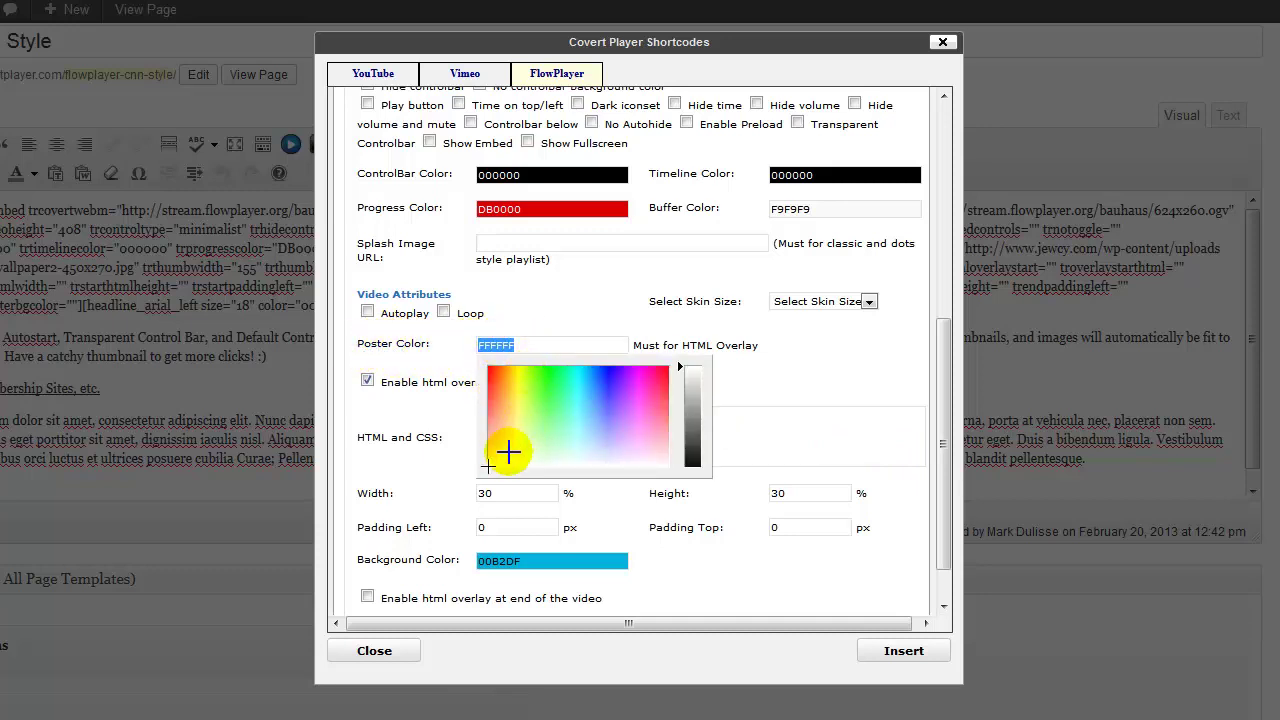
pyautogui.click(836, 372)
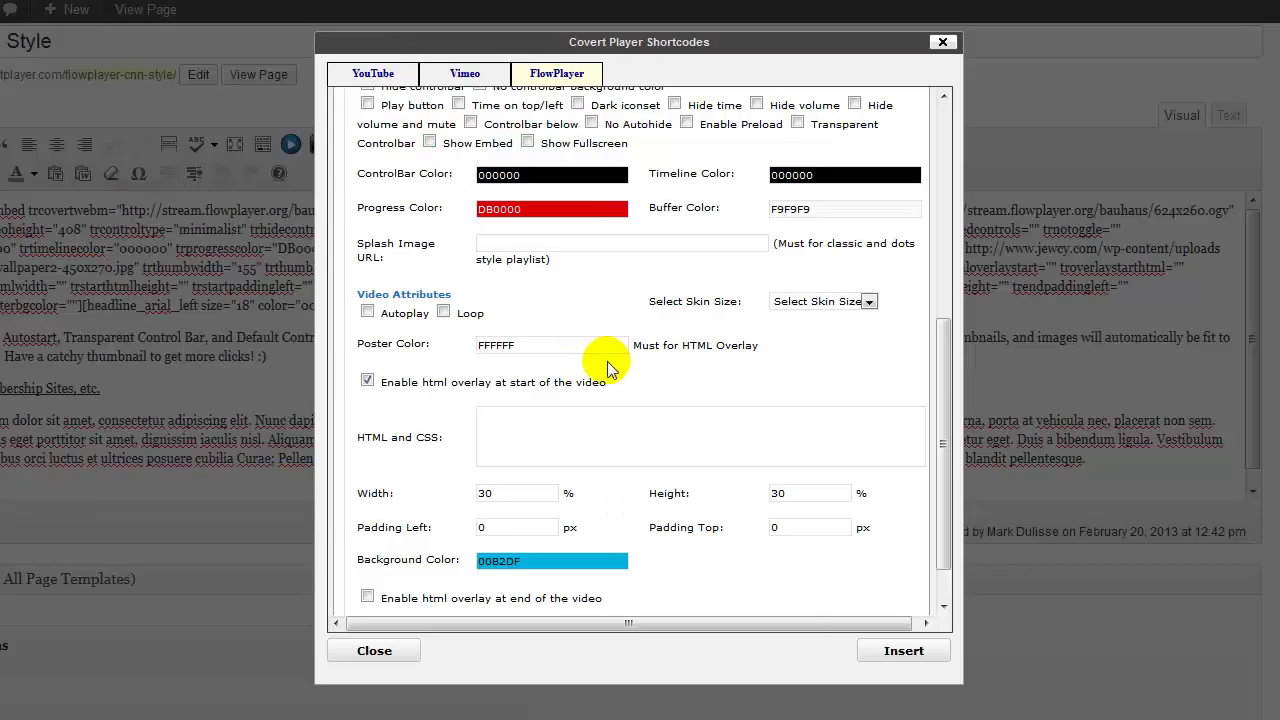
pyautogui.scroll(-1, 603, 360)
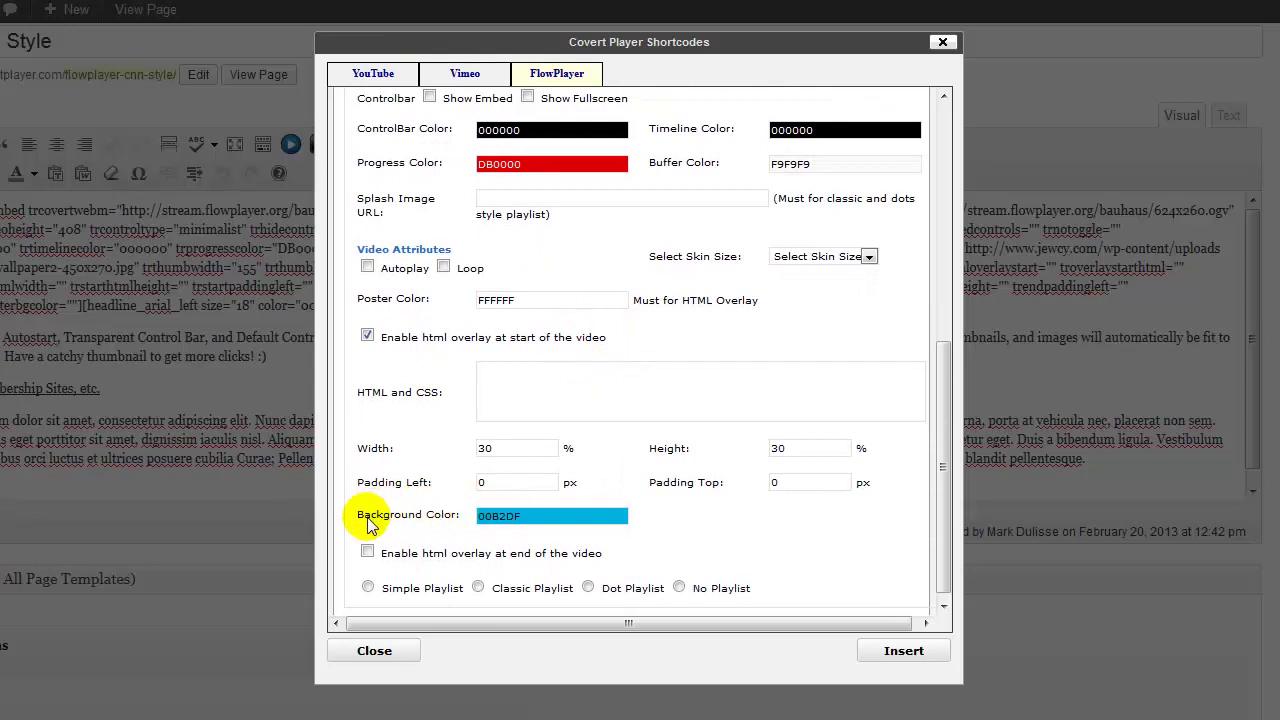
pyautogui.click(553, 516)
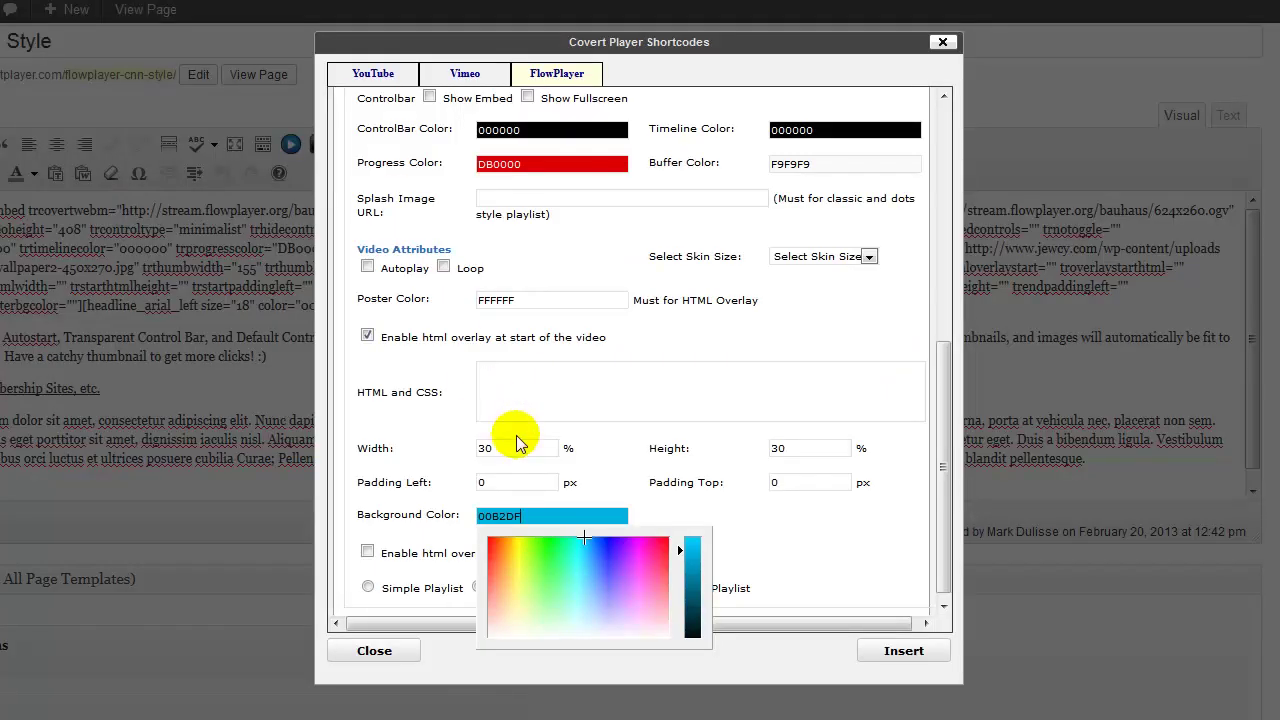
# Enter "Any text. HTML, or CSS" as the start overlay's content, and check the overlay's size on the Custom start and end screens page.
pyautogui.click(521, 383)
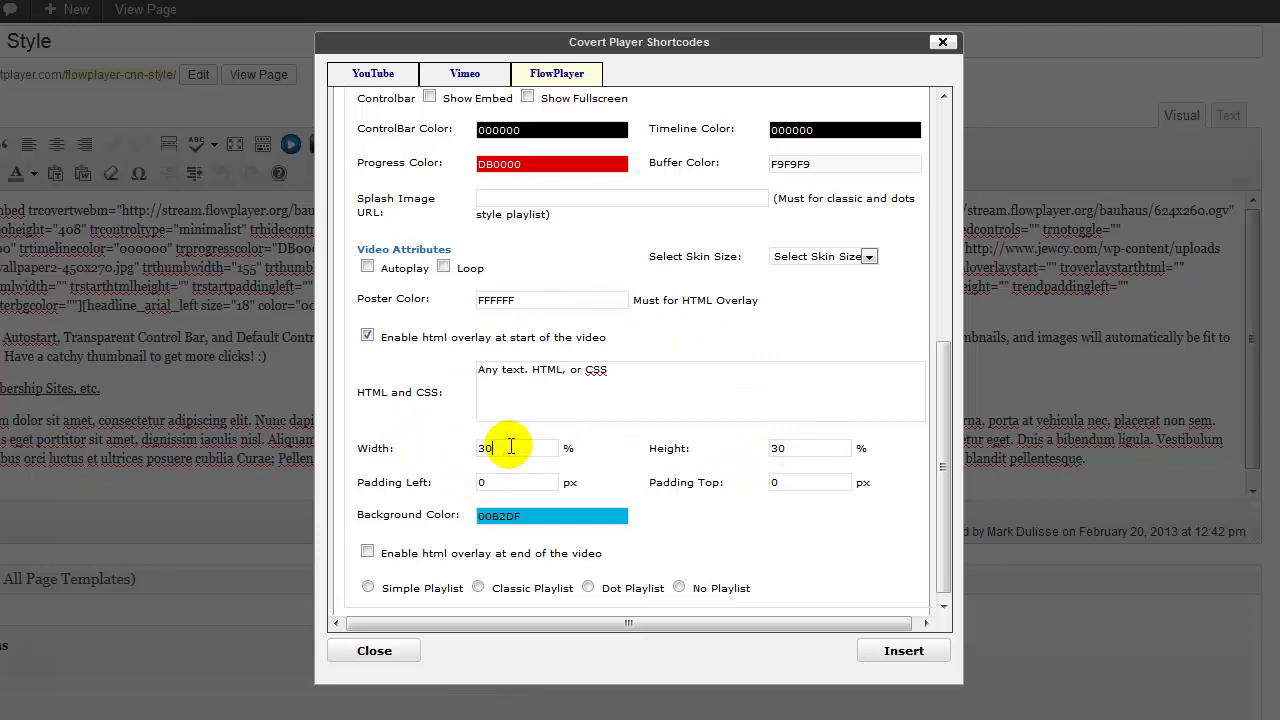
pyautogui.moveTo(510, 447); pyautogui.dragTo(468, 449)
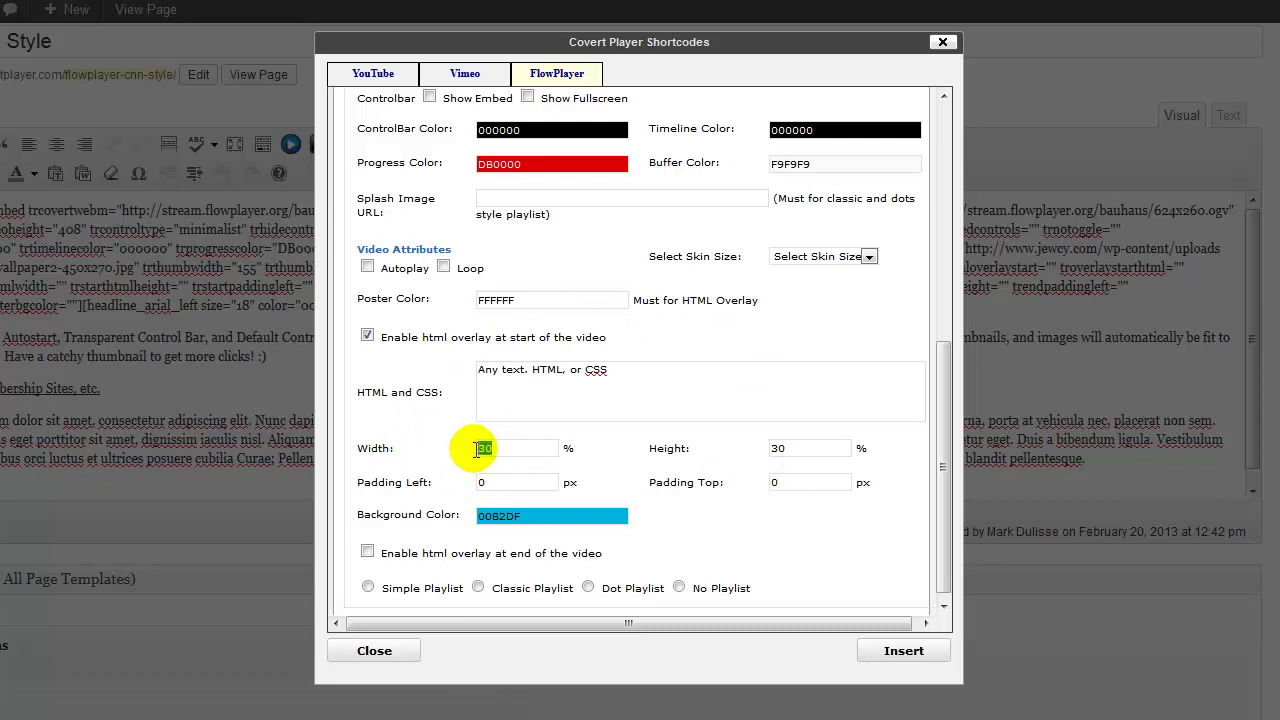
pyautogui.click(784, 447)
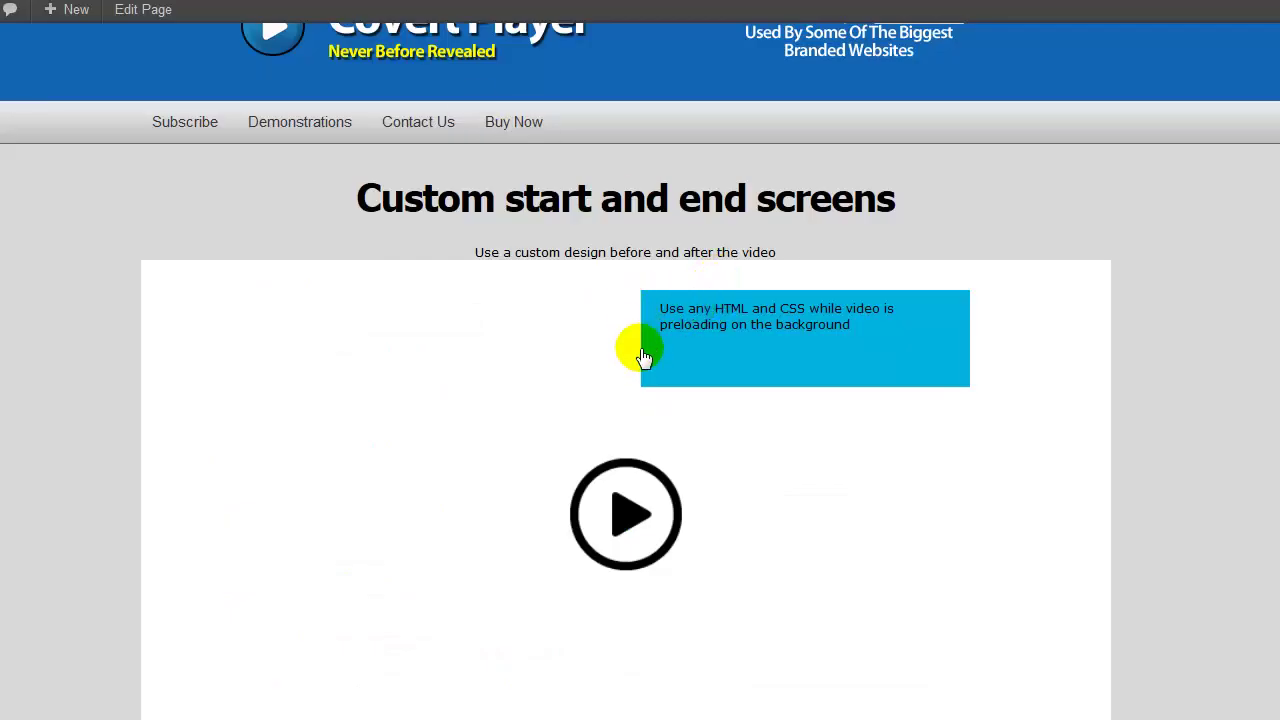
pyautogui.moveTo(646, 357); pyautogui.dragTo(645, 397)
pyautogui.click(645, 397)
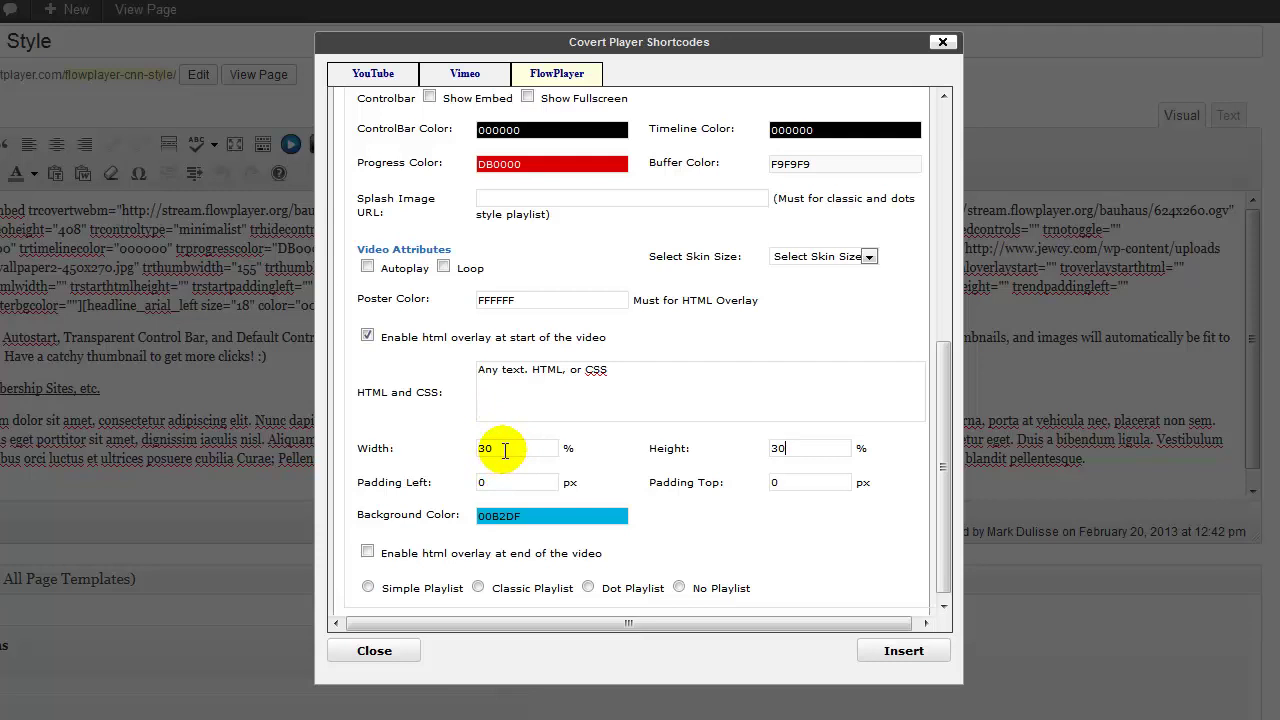
# Set the start overlay's width and height to 100%, and review those values together with the background color.
pyautogui.moveTo(505, 450); pyautogui.dragTo(435, 453)
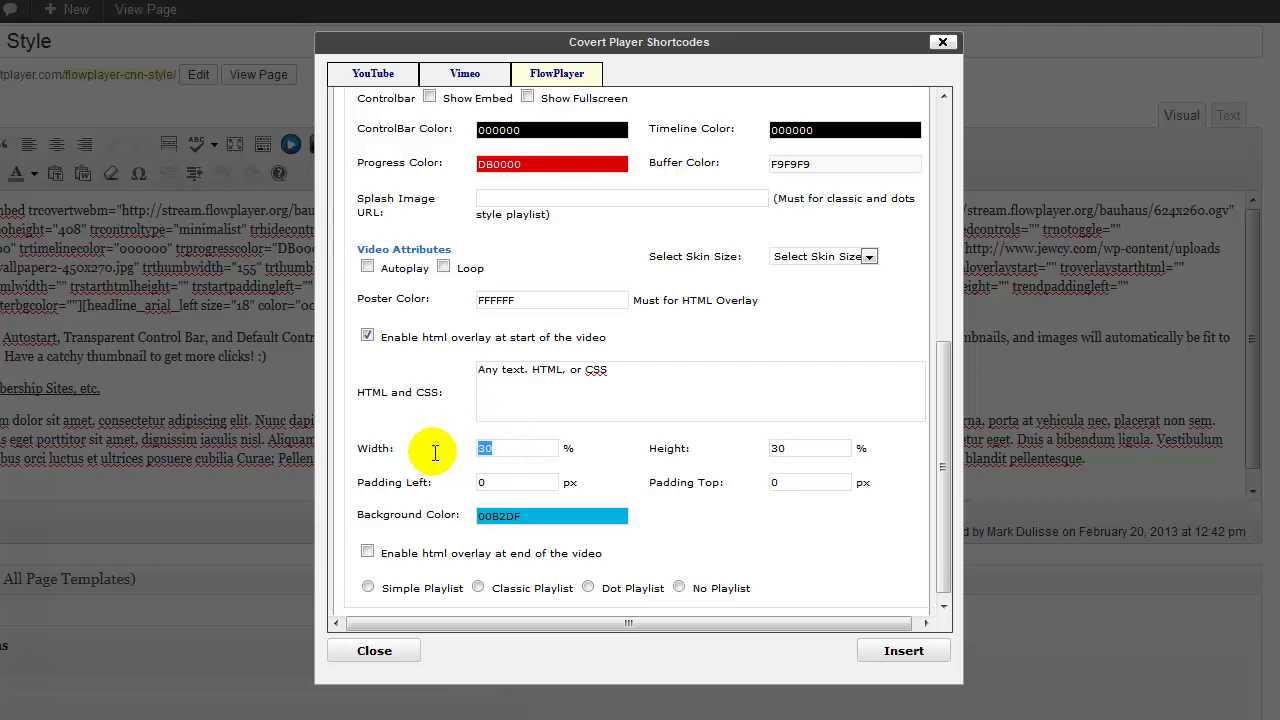
pyautogui.write('100')
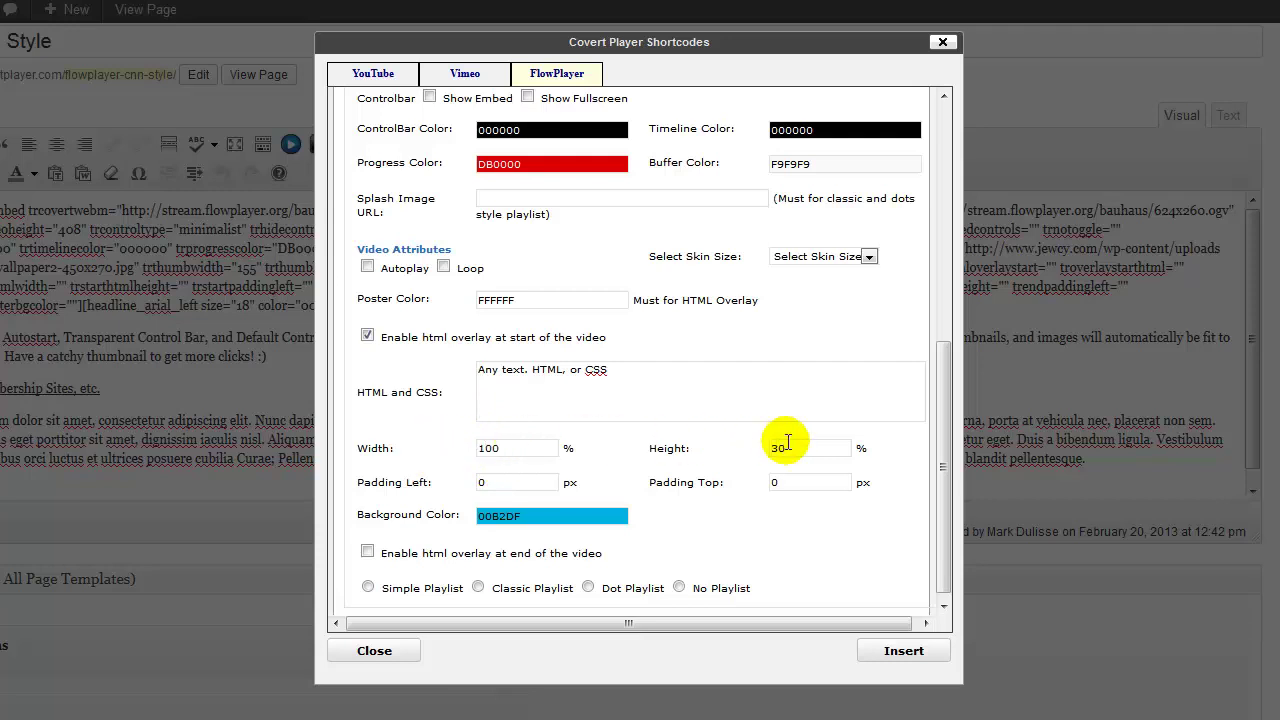
pyautogui.moveTo(792, 450); pyautogui.dragTo(721, 453)
pyautogui.write('100')
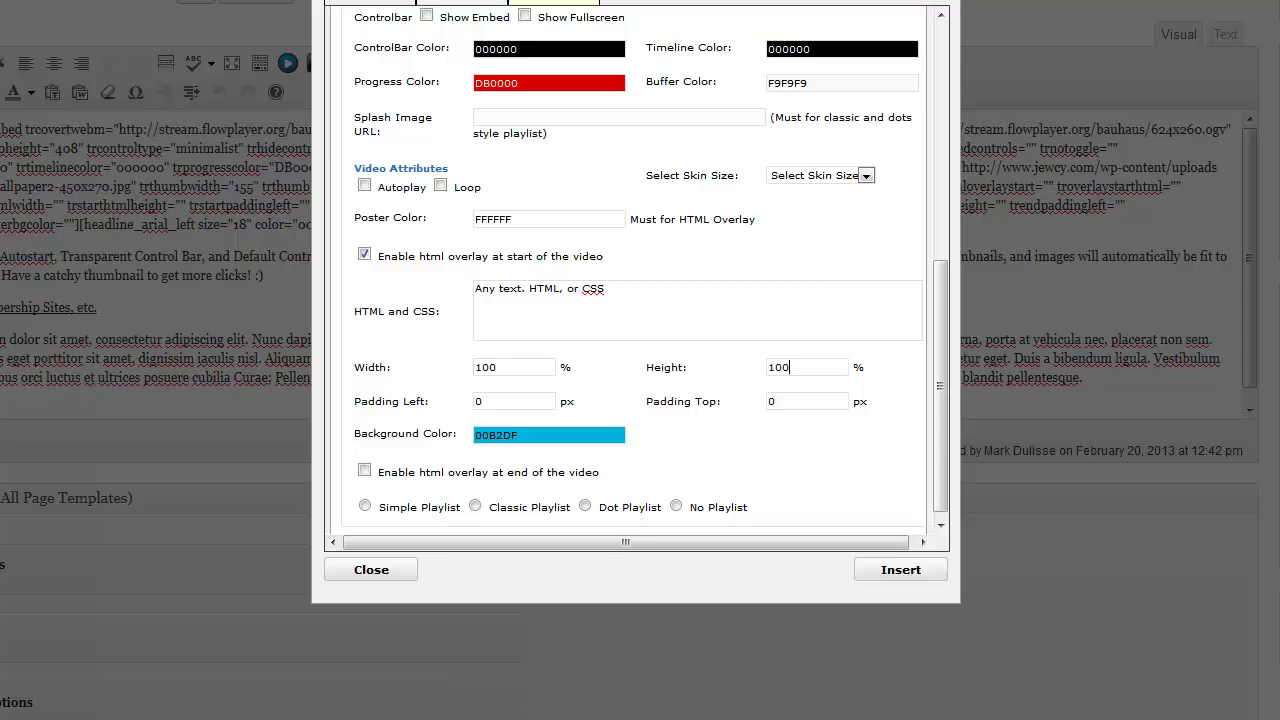
pyautogui.moveTo(503, 367); pyautogui.dragTo(453, 368)
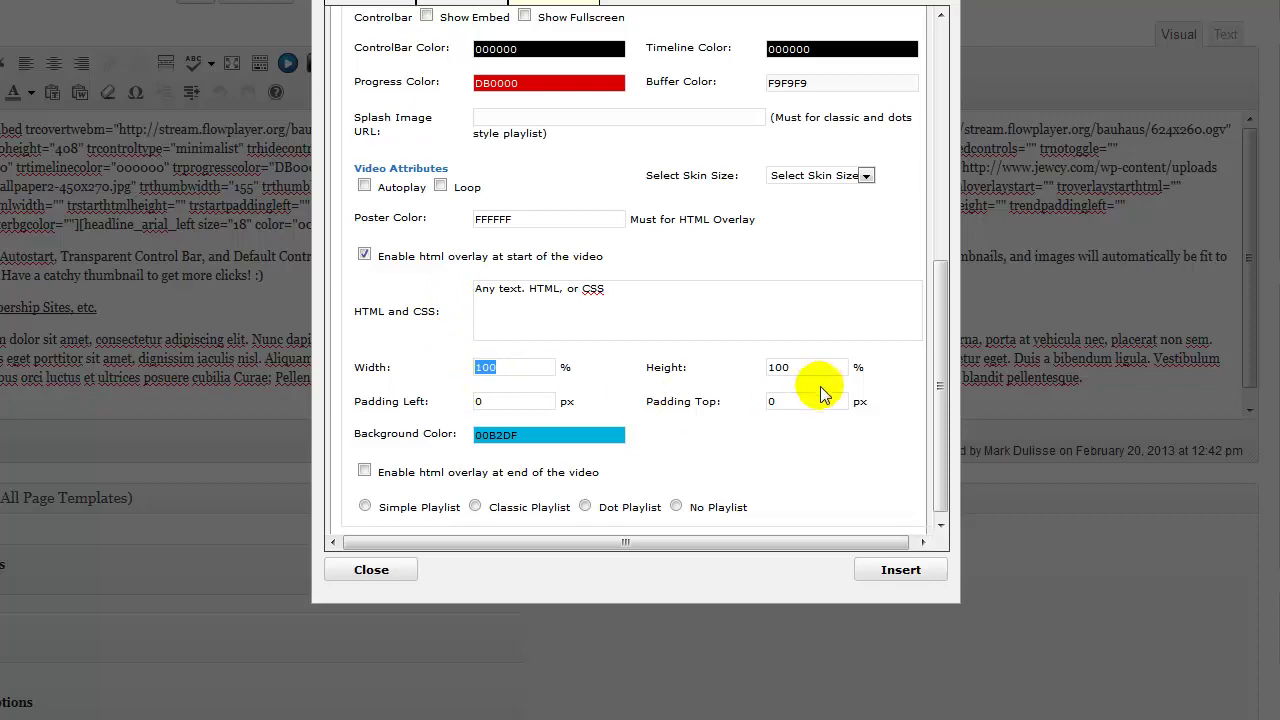
pyautogui.moveTo(810, 367); pyautogui.dragTo(765, 368)
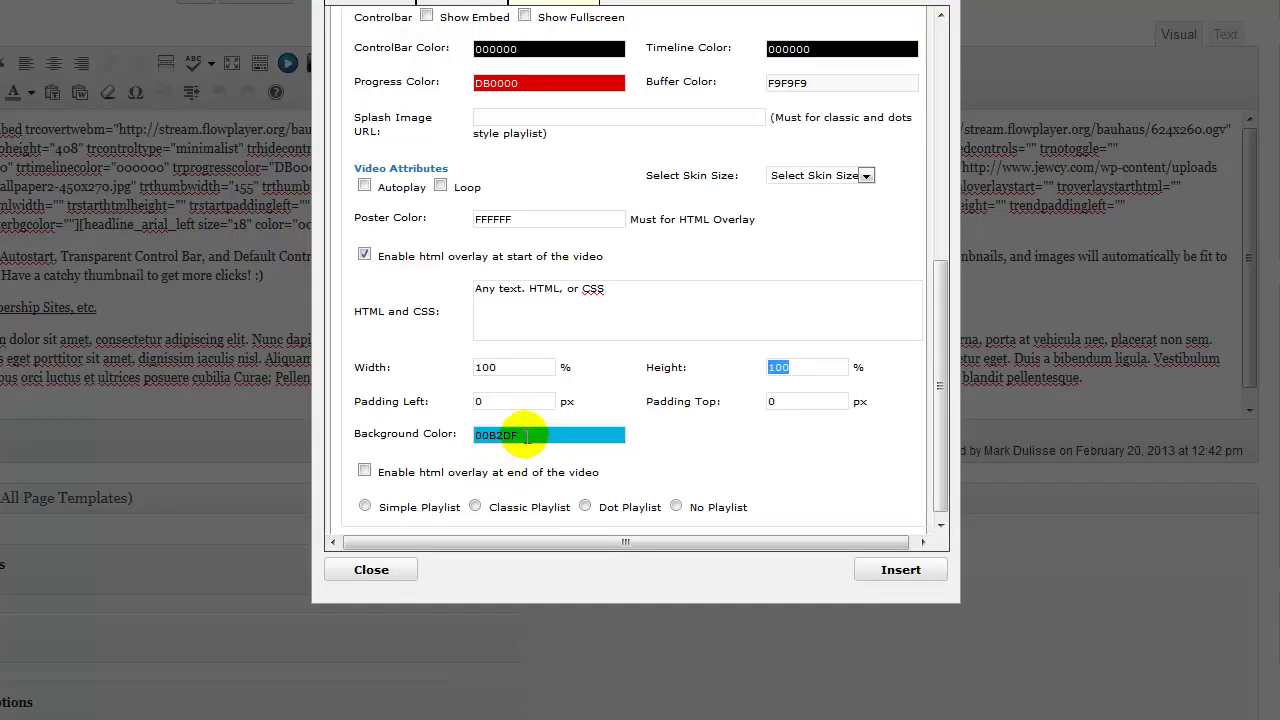
pyautogui.moveTo(516, 435); pyautogui.dragTo(463, 434)
pyautogui.click(751, 444)
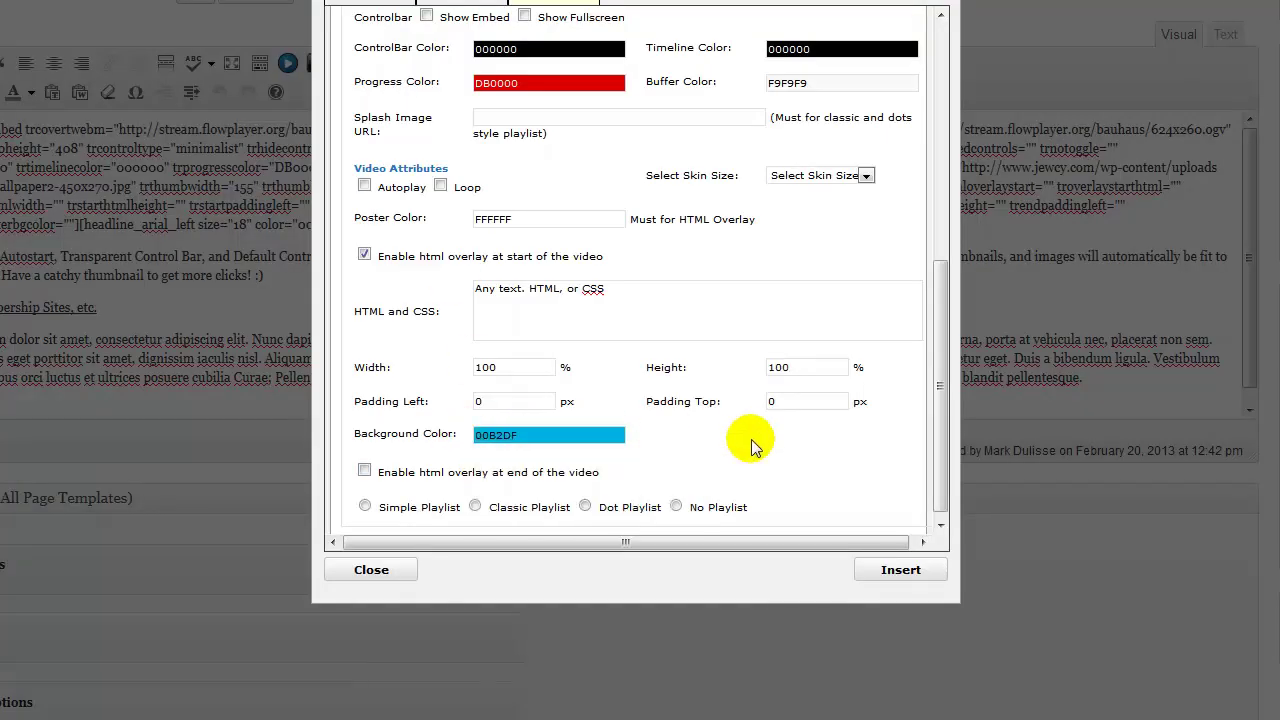
# Set the start overlay's left padding to 500 px, and examine the overlay's horizontal offset on the demonstration page.
pyautogui.moveTo(514, 398); pyautogui.dragTo(457, 405)
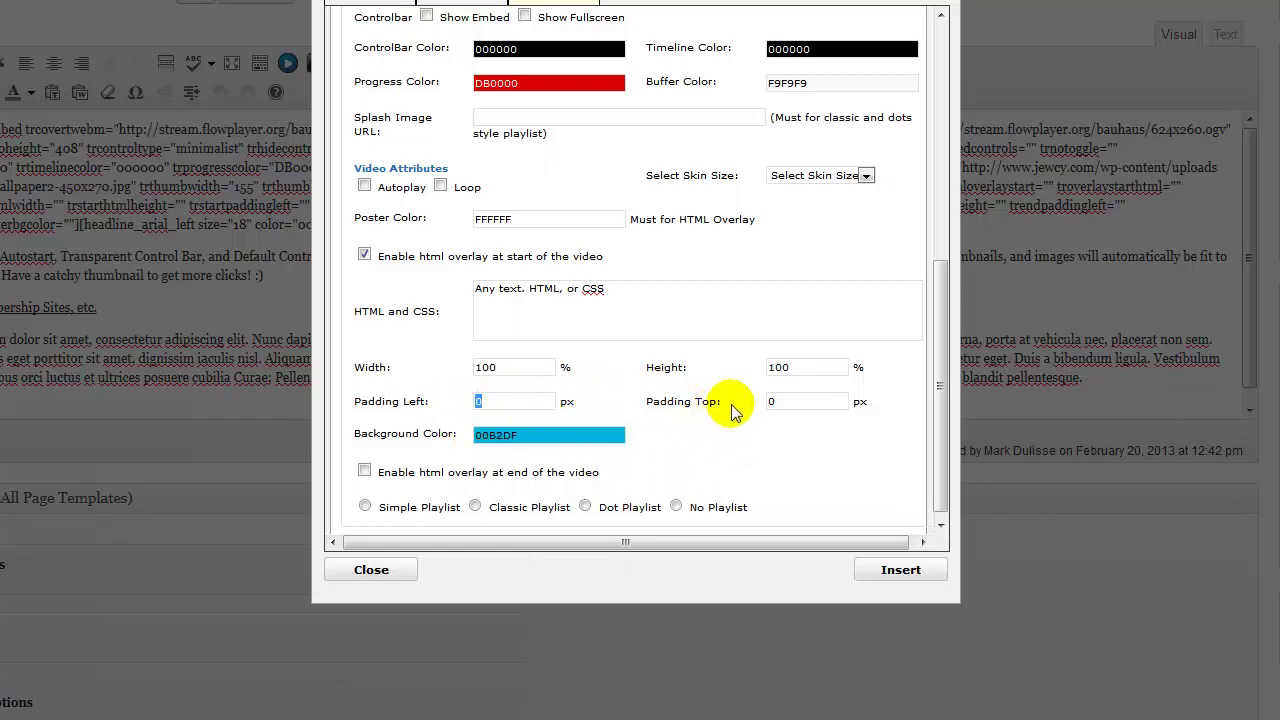
pyautogui.doubleClick(777, 401)
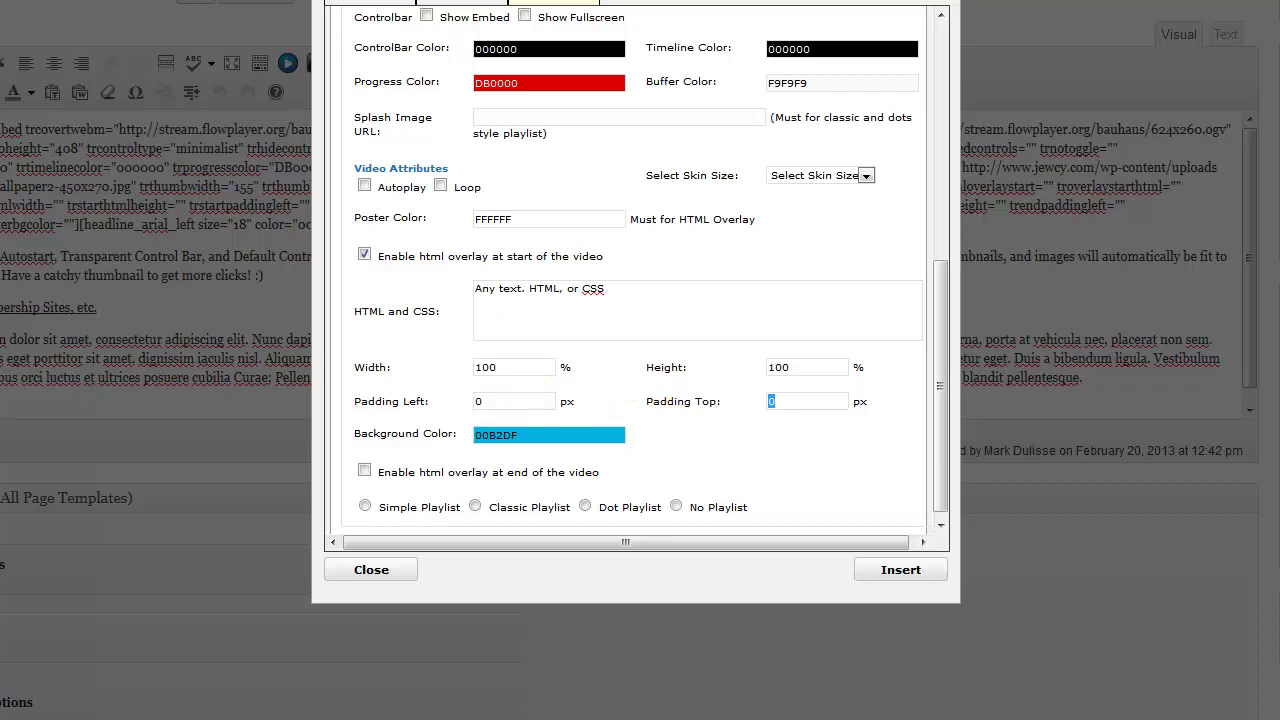
pyautogui.moveTo(511, 401); pyautogui.dragTo(466, 401)
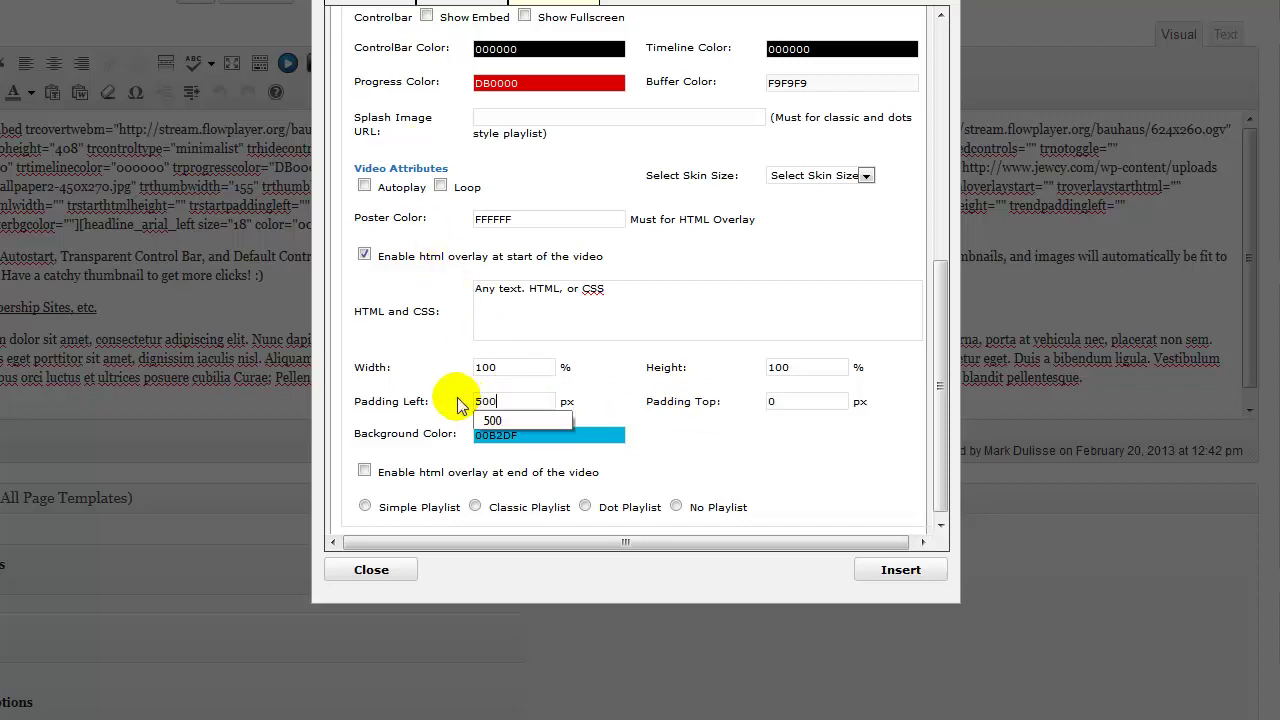
pyautogui.write('500')
pyautogui.click(715, 443)
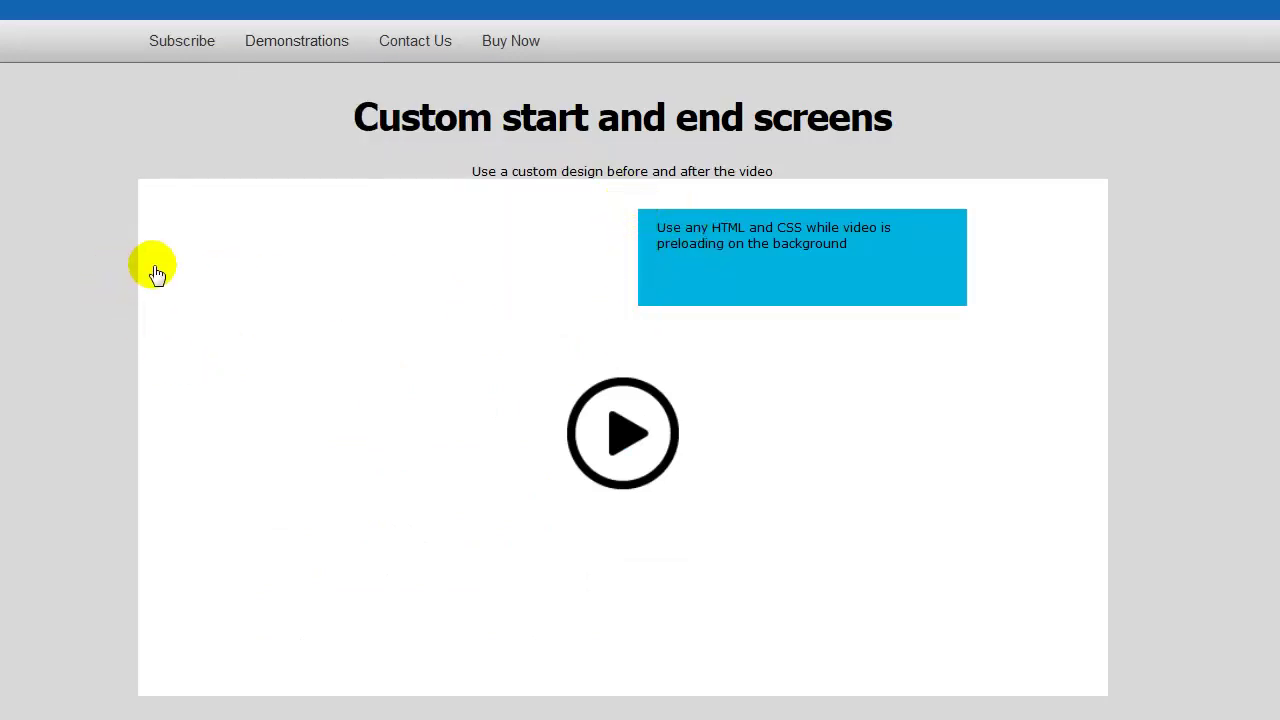
pyautogui.click(694, 280)
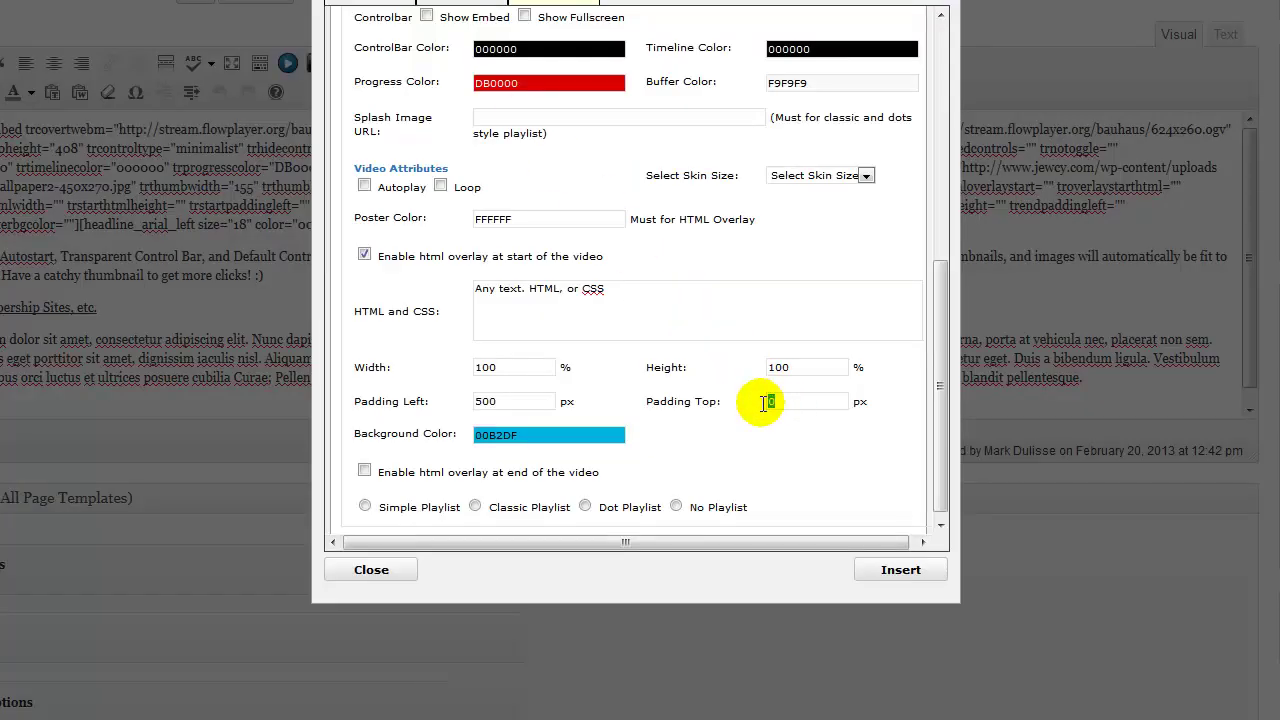
# Try a top padding of 30 px for the start overlay, compare it with the demonstration page, and reset it to 0.
pyautogui.moveTo(766, 403); pyautogui.dragTo(809, 403)
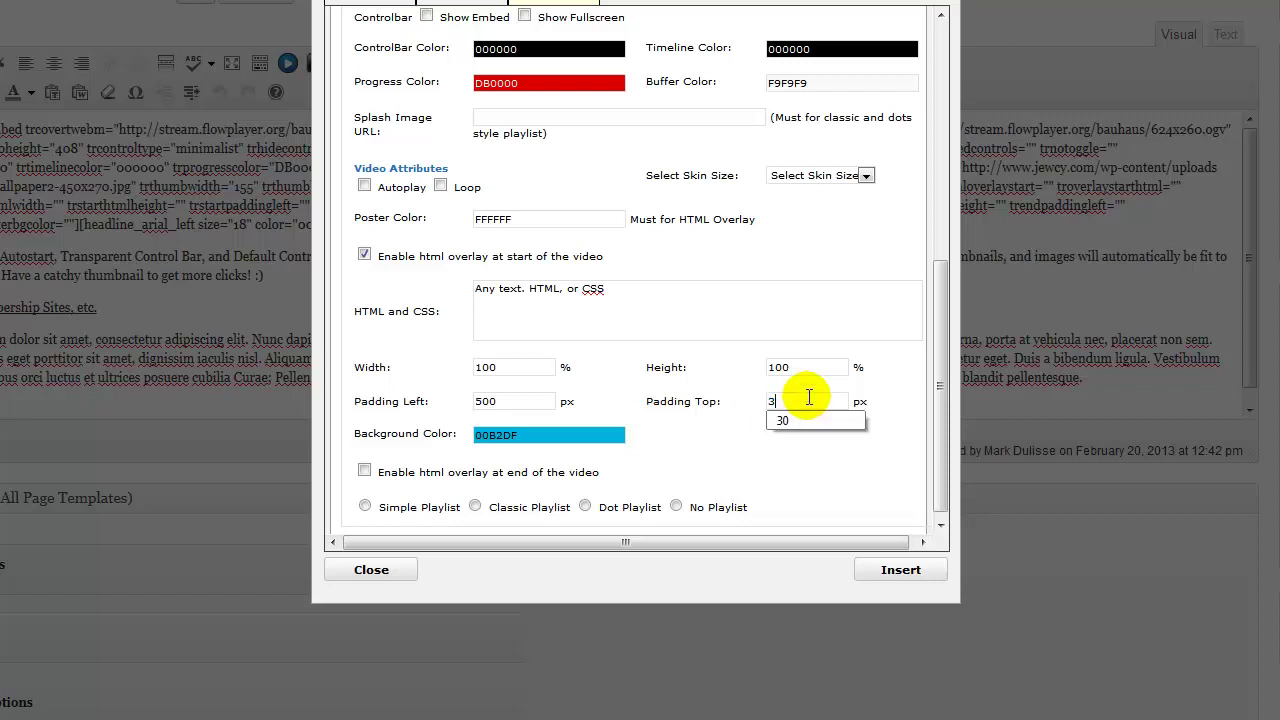
pyautogui.click(805, 420)
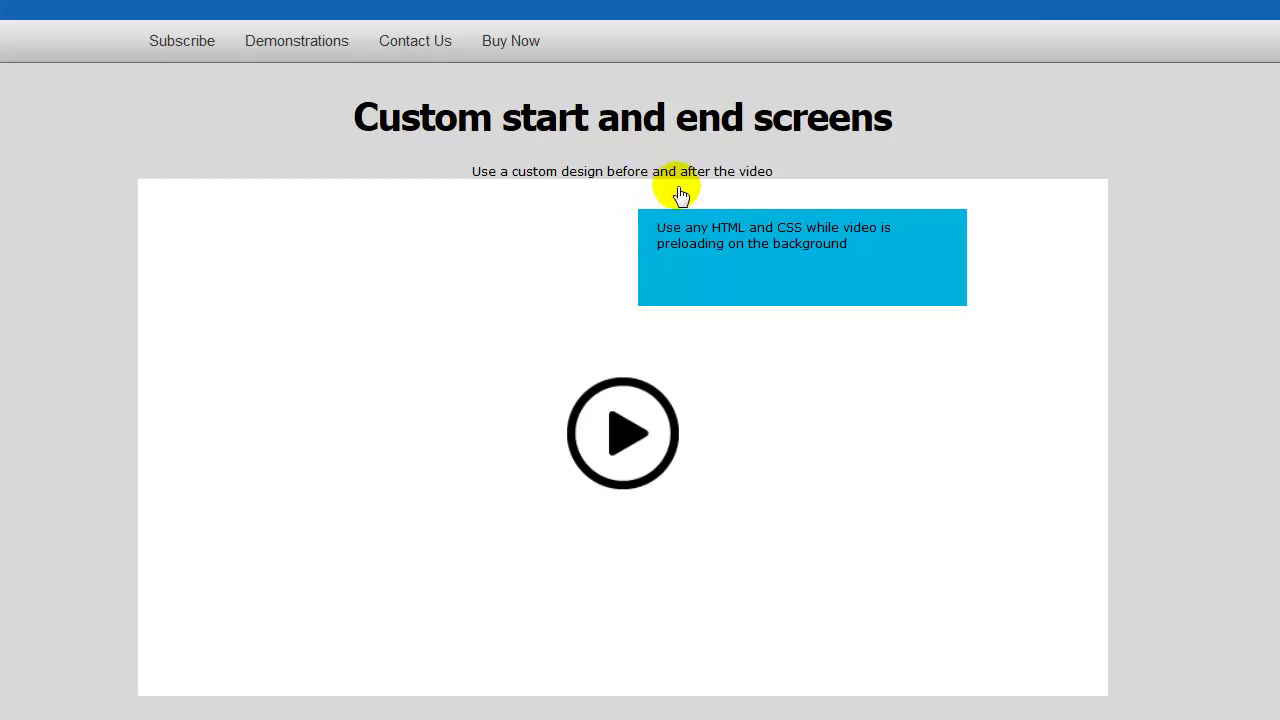
pyautogui.click(677, 240)
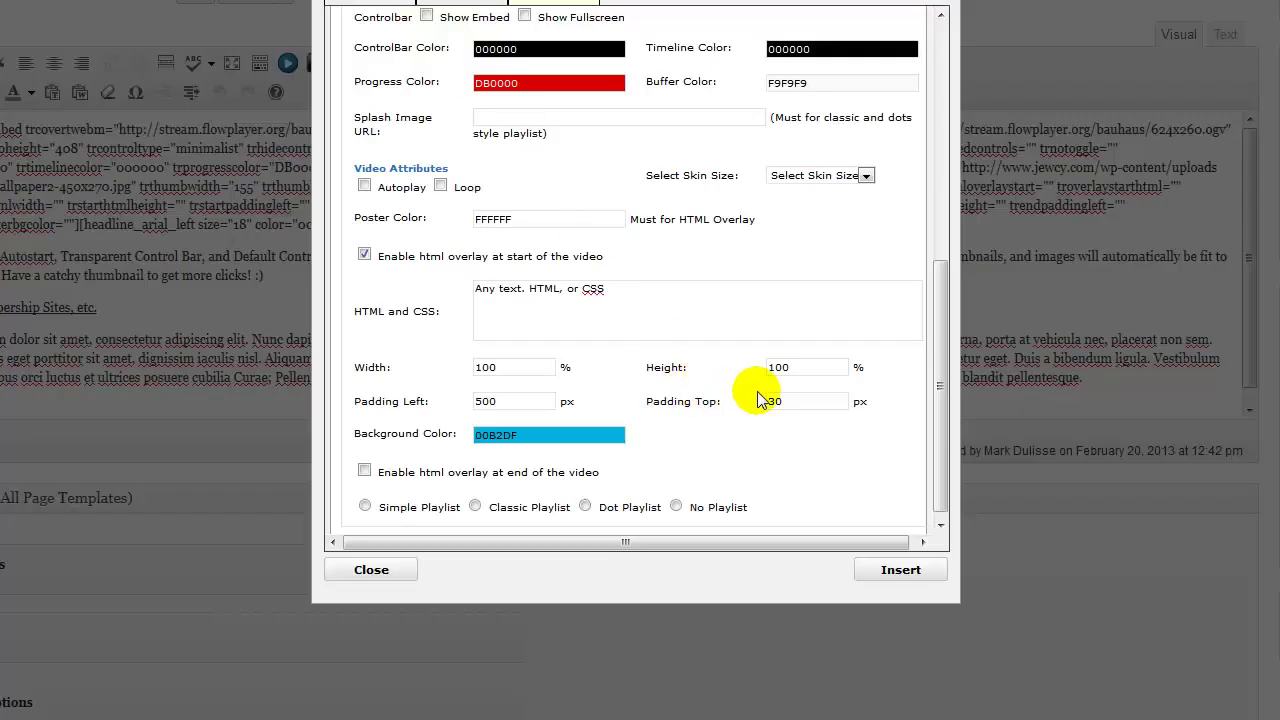
pyautogui.moveTo(796, 400); pyautogui.dragTo(726, 412)
pyautogui.write('0')
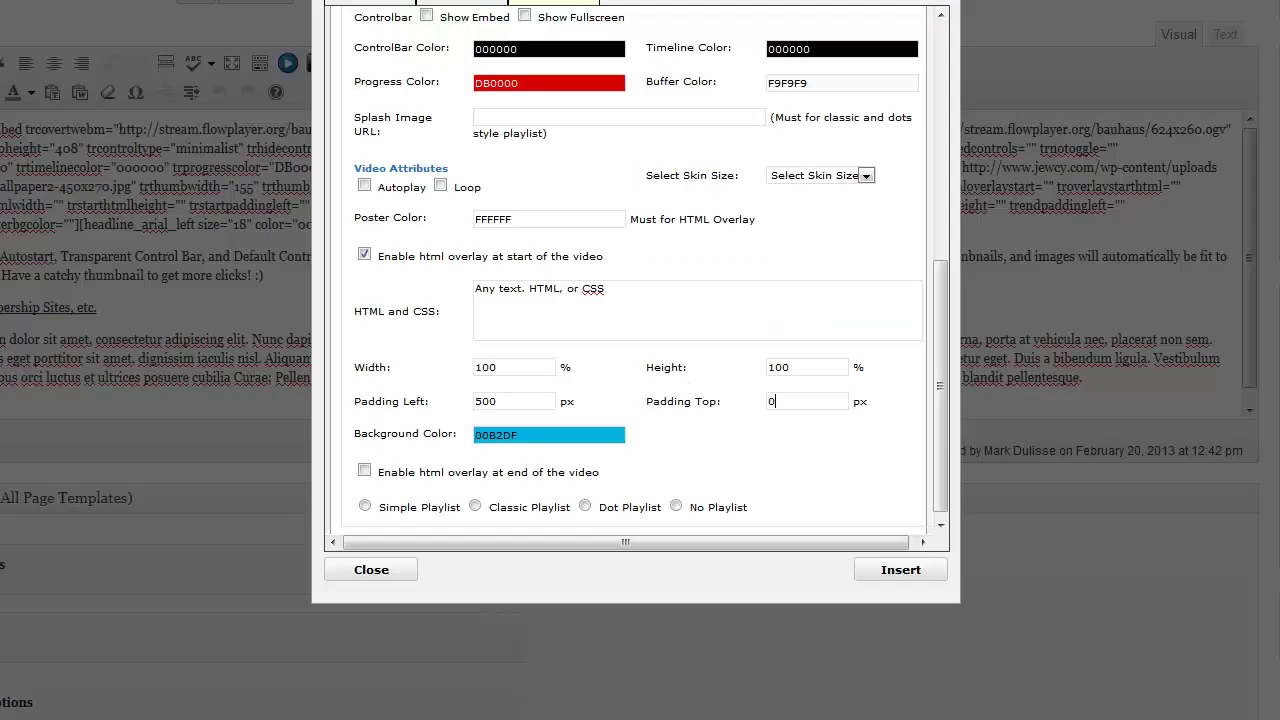
# Disable the HTML overlay at the start of the video, enable the one at the end, and review its settings.
pyautogui.scroll(-1, 654, 334)
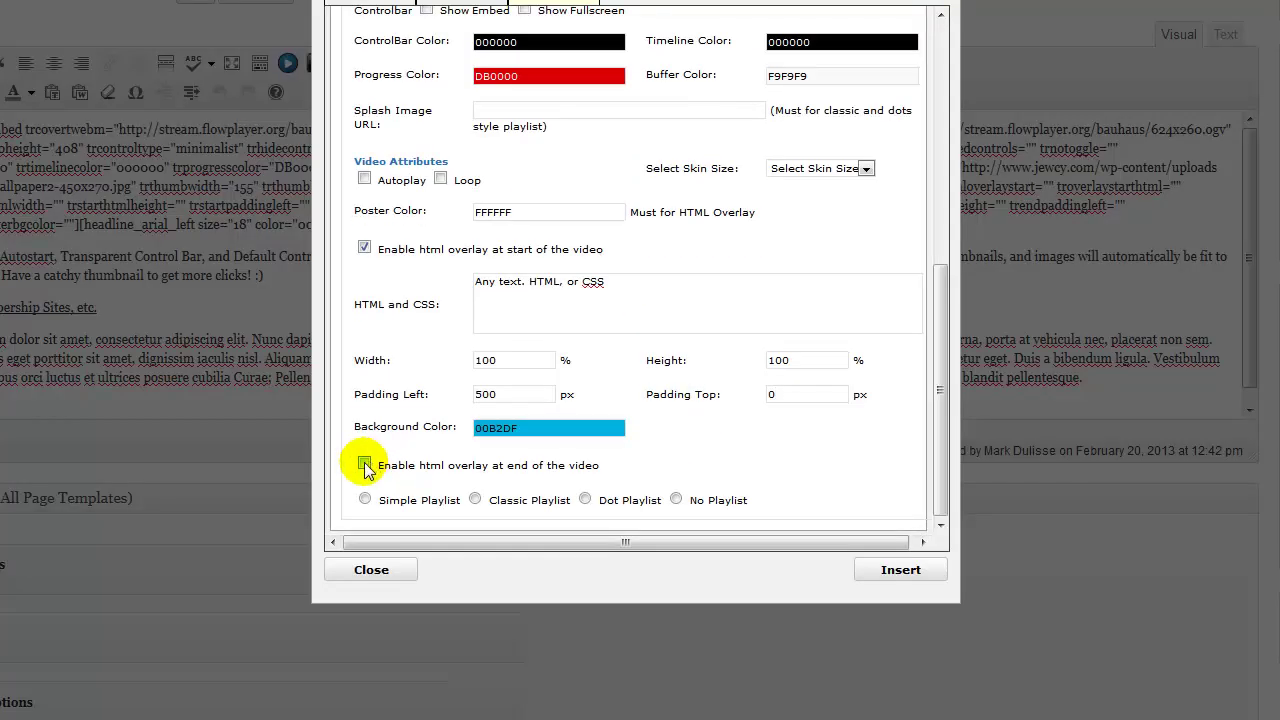
pyautogui.click(364, 249)
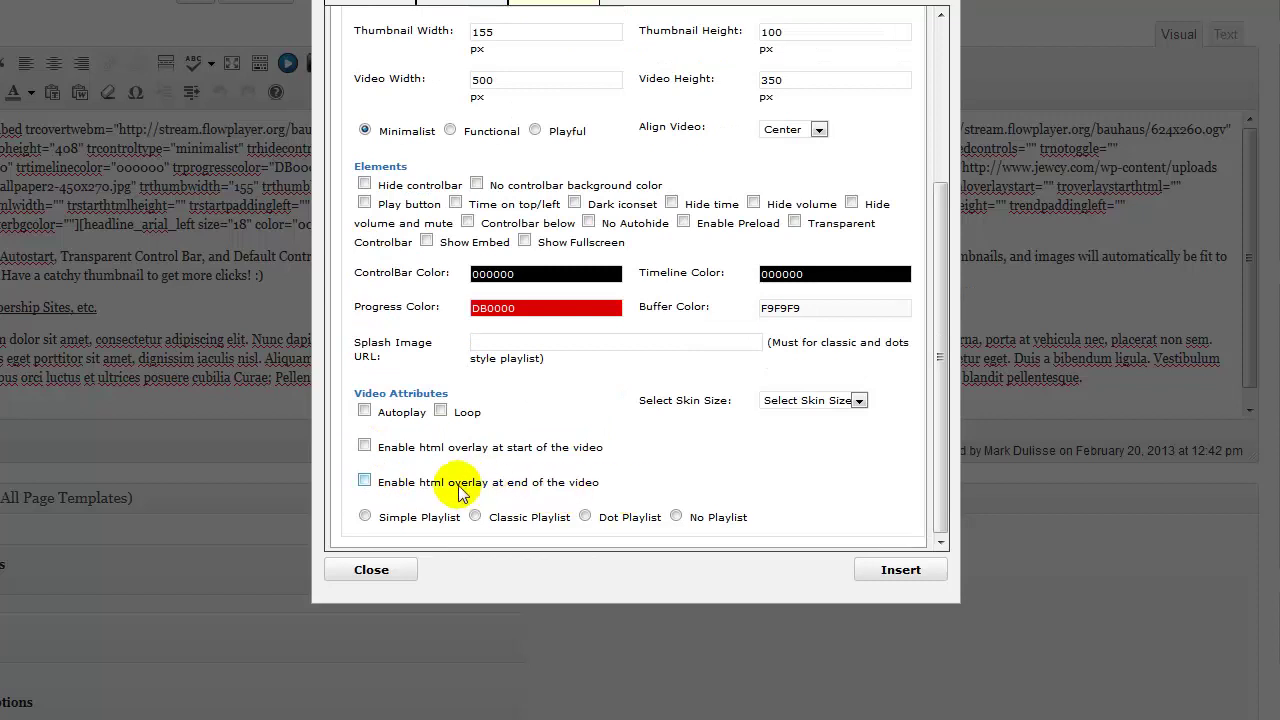
pyautogui.click(364, 481)
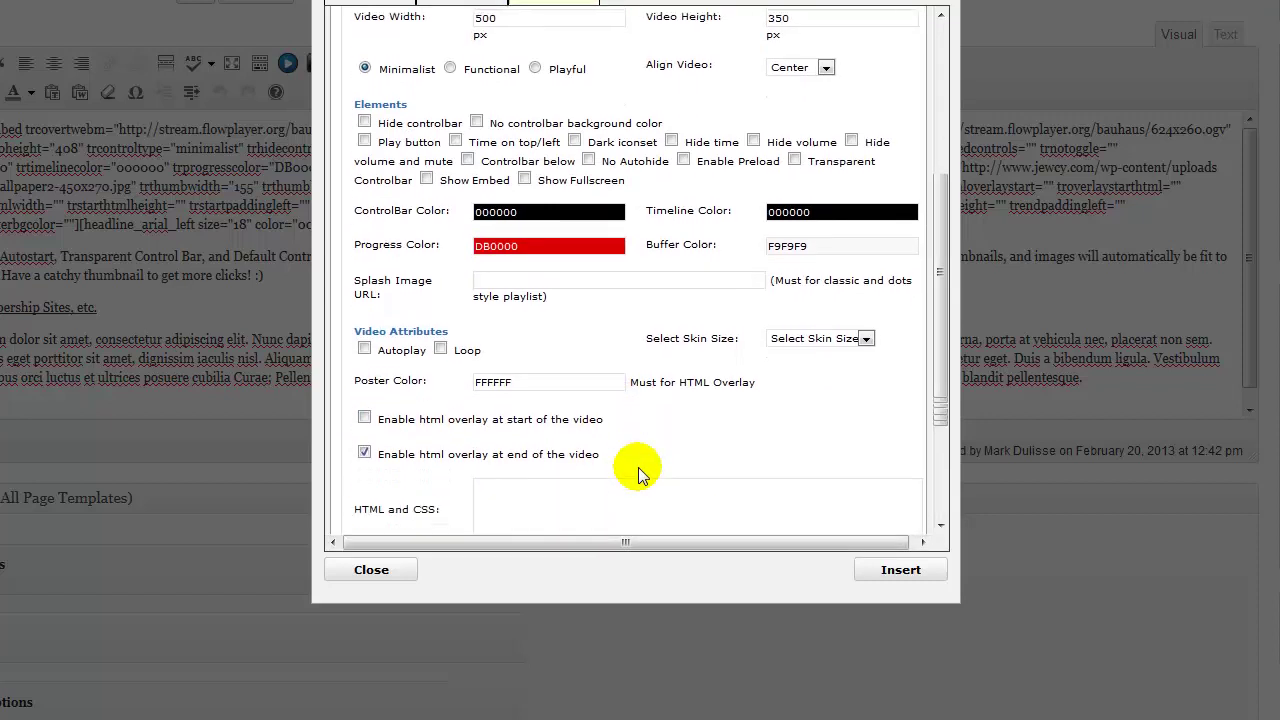
pyautogui.scroll(-4, 630, 470)
pyautogui.scroll(-1, 640, 474)
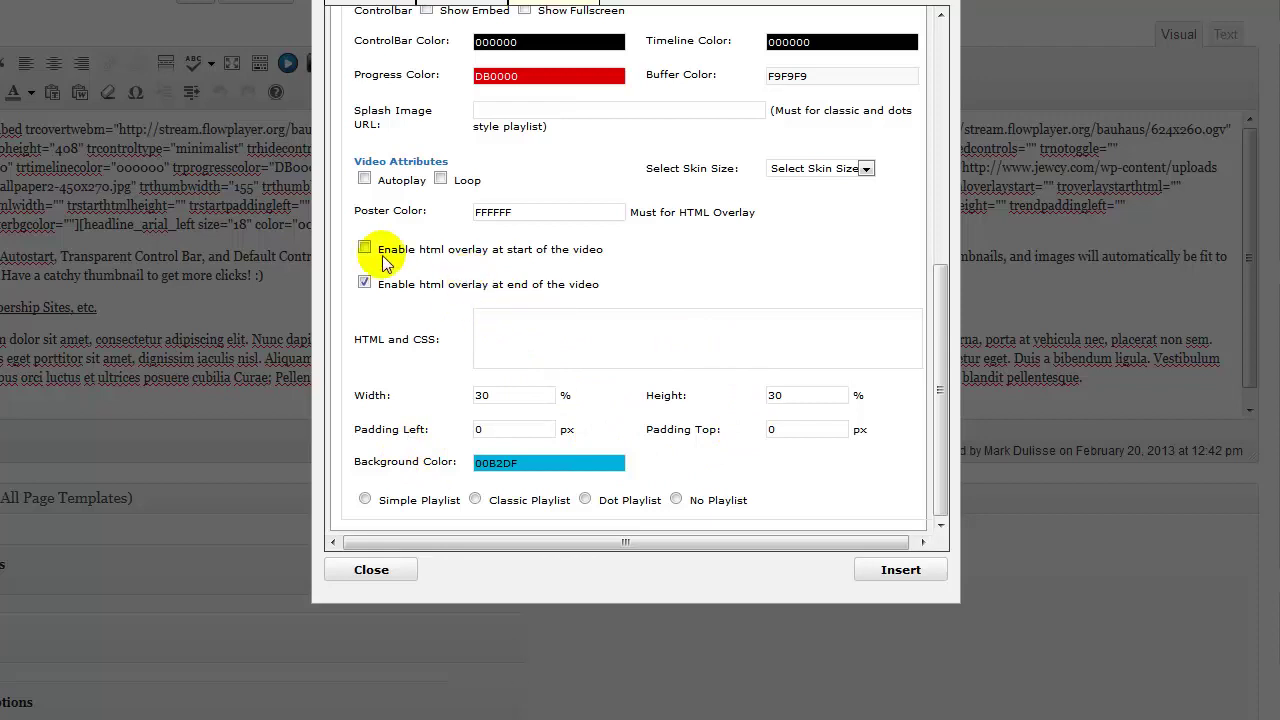
# Disable the HTML overlay at the end of the video.
pyautogui.click(364, 284)
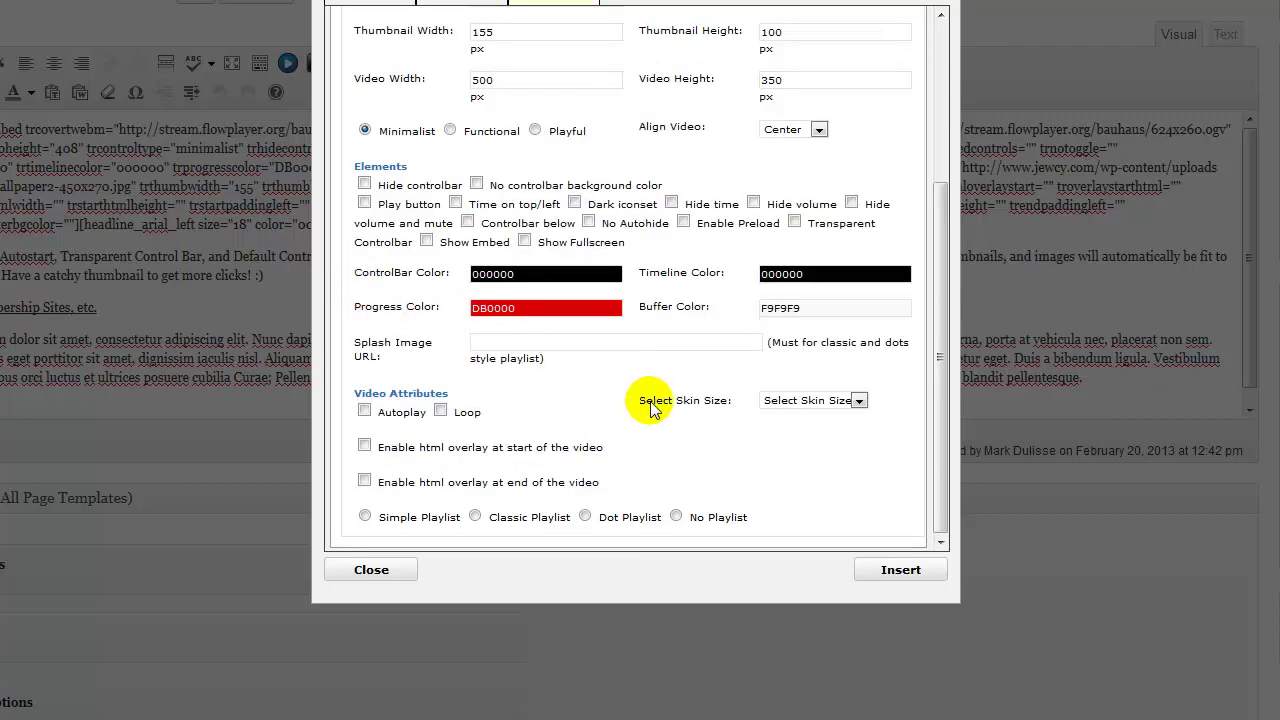
pyautogui.scroll(-3, 672, 436)
pyautogui.scroll(2, 741, 303)
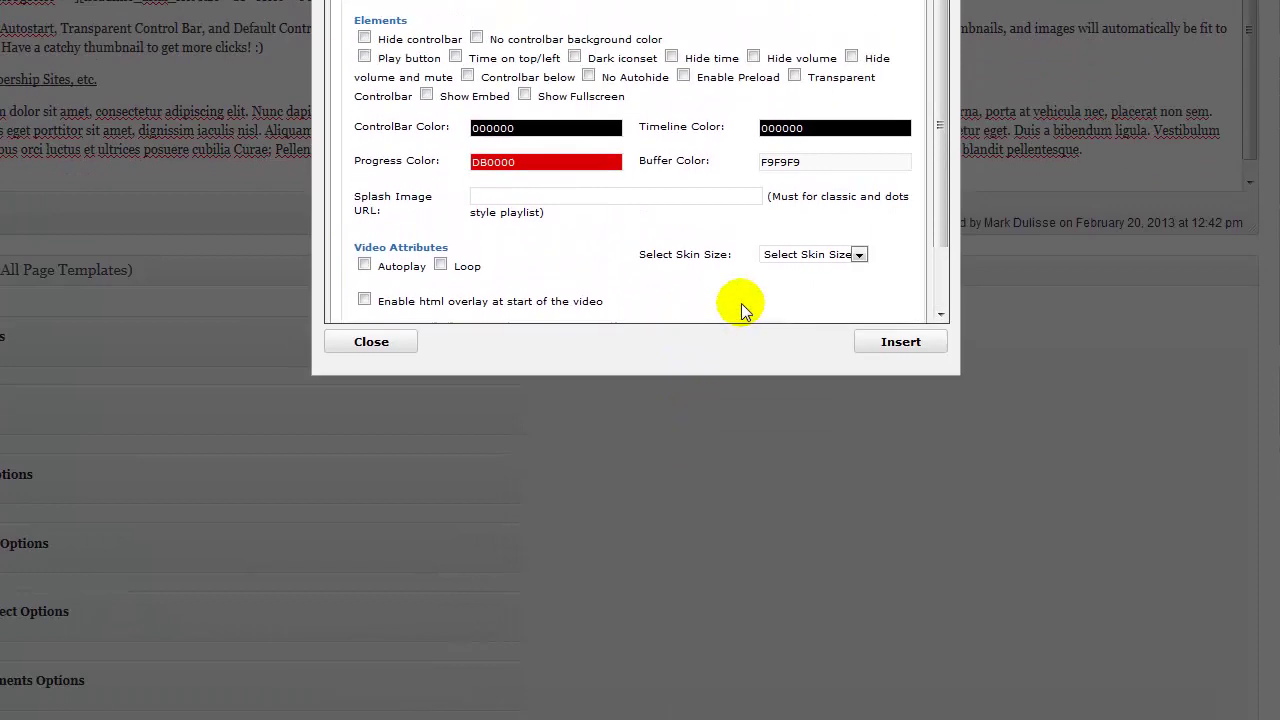